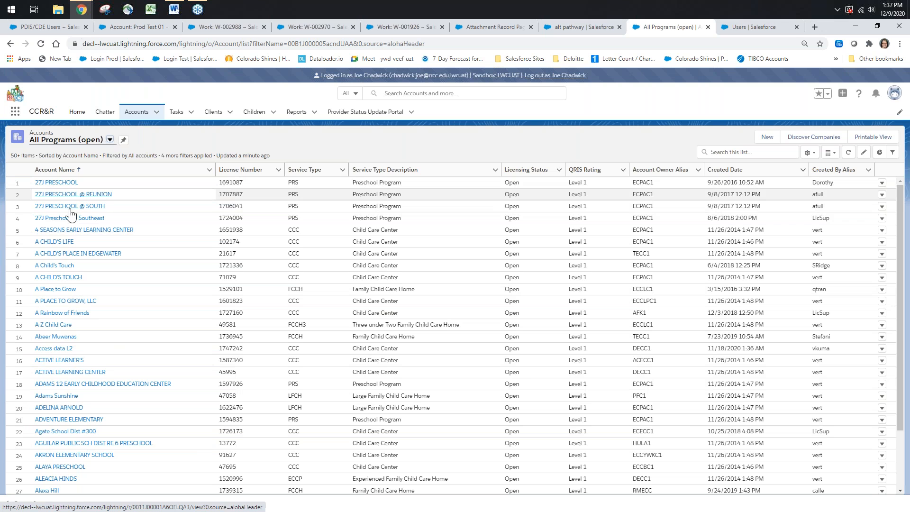
Open the 4 SEASONS EARLY LEARNING CENTER account from the All Programs (open) list and look through its details
{"action": "left_click", "coordinate": [100, 234]}
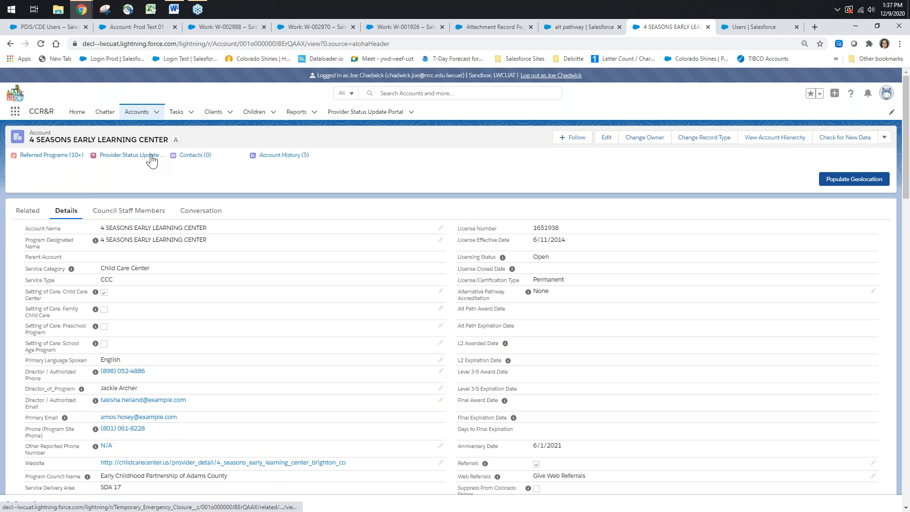
{"action": "mouse_move", "coordinate": [281, 160]}
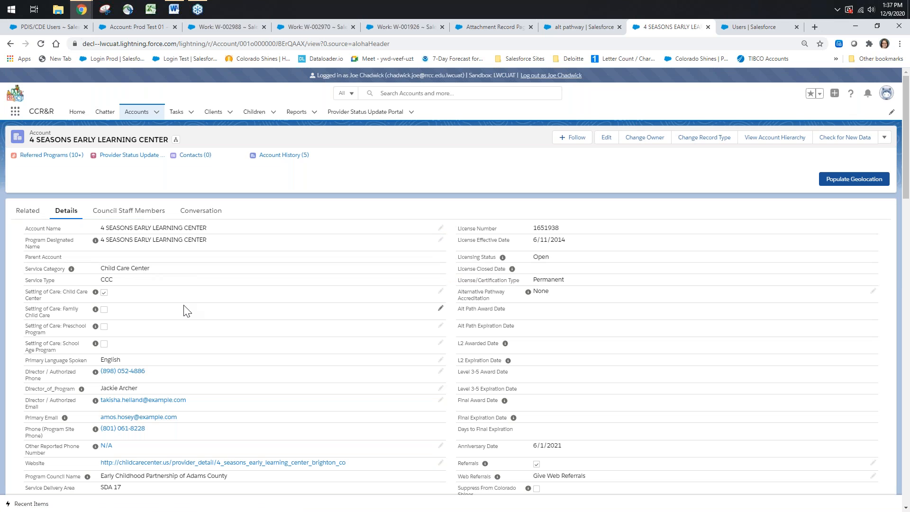
{"action": "scroll", "coordinate": [192, 311], "scroll_direction": "down", "scroll_amount": 20}
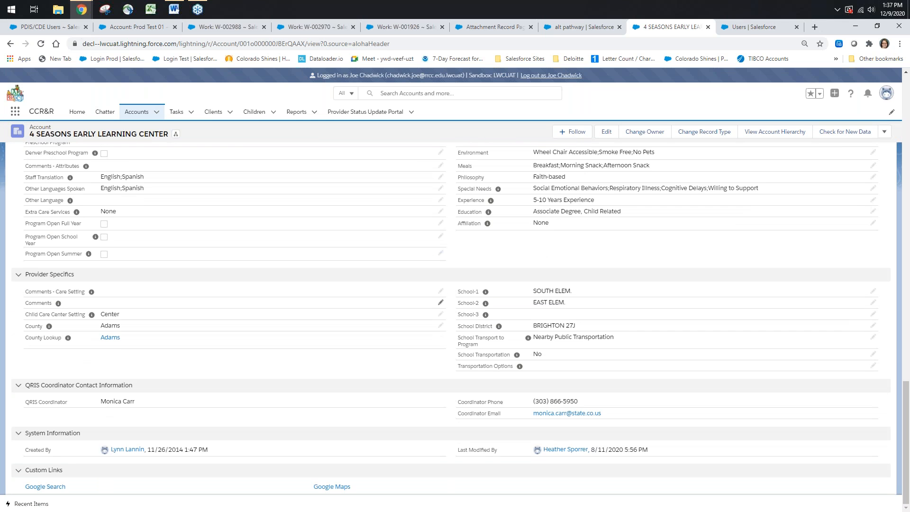
{"action": "scroll", "coordinate": [228, 313], "scroll_direction": "up", "scroll_amount": 20}
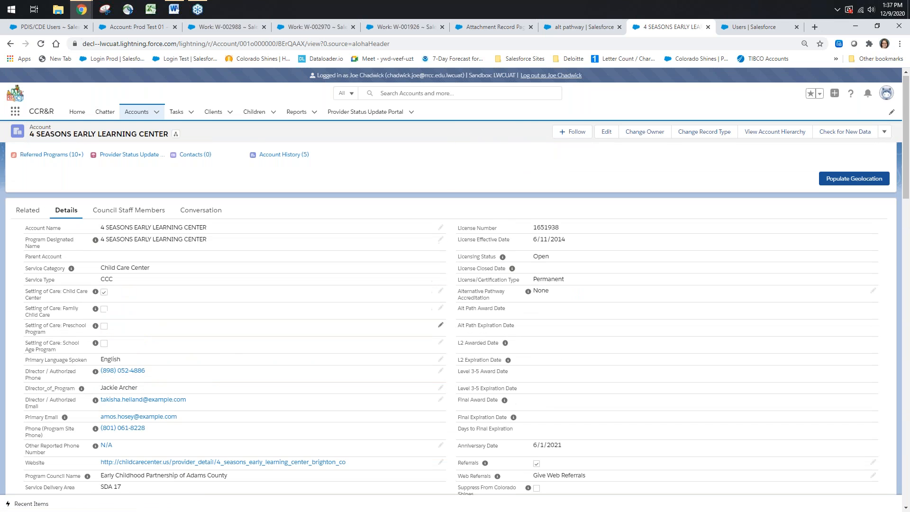
Review the account's related lists, from the referred programs and contacts down to the account history
{"action": "left_click", "coordinate": [25, 214]}
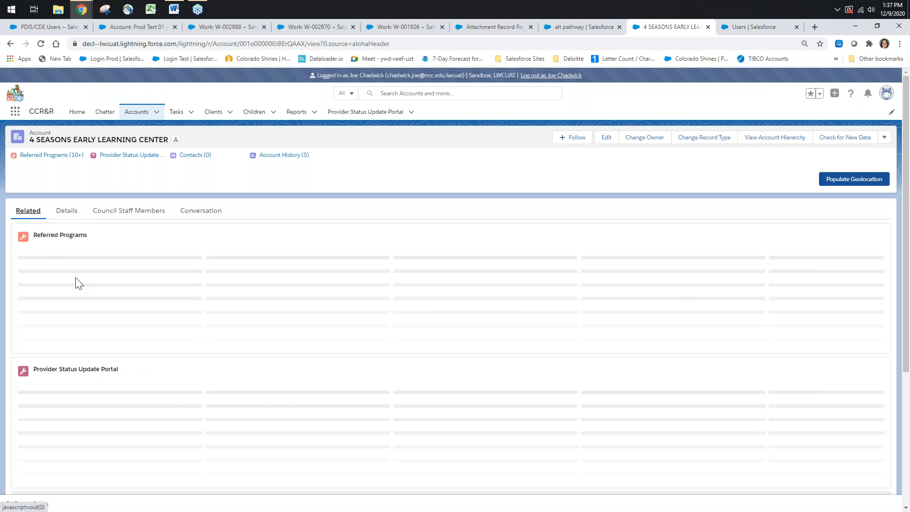
{"action": "scroll", "coordinate": [130, 280], "scroll_direction": "down", "scroll_amount": 1}
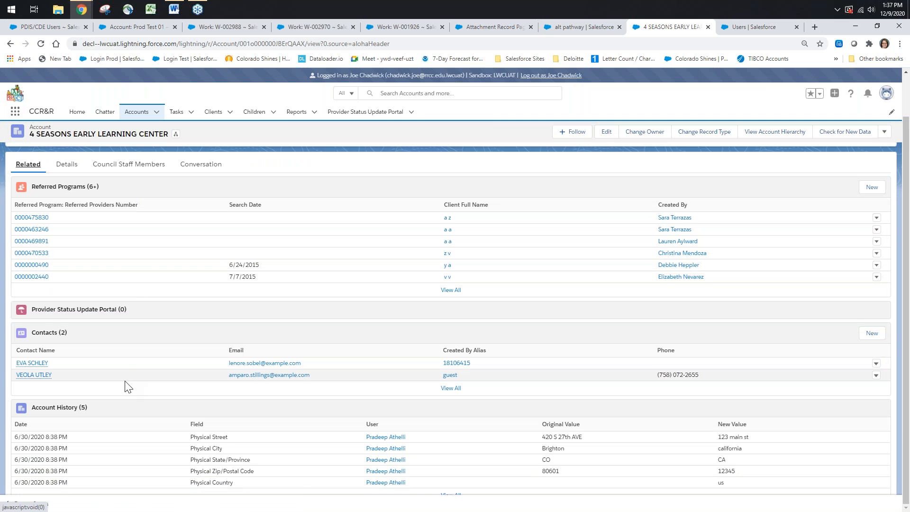
{"action": "scroll", "coordinate": [127, 387], "scroll_direction": "up", "scroll_amount": 1}
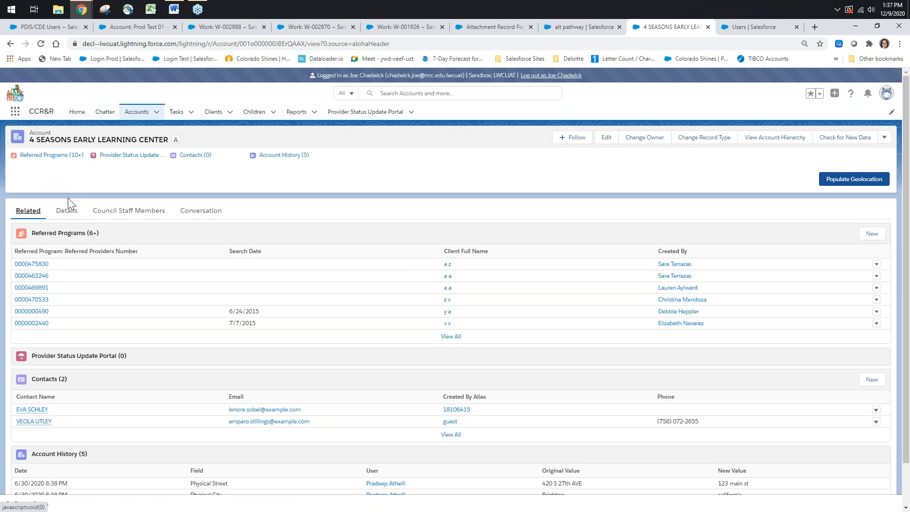
View the account's conversation area, including its email form and its call-logging form
{"action": "left_click", "coordinate": [200, 217]}
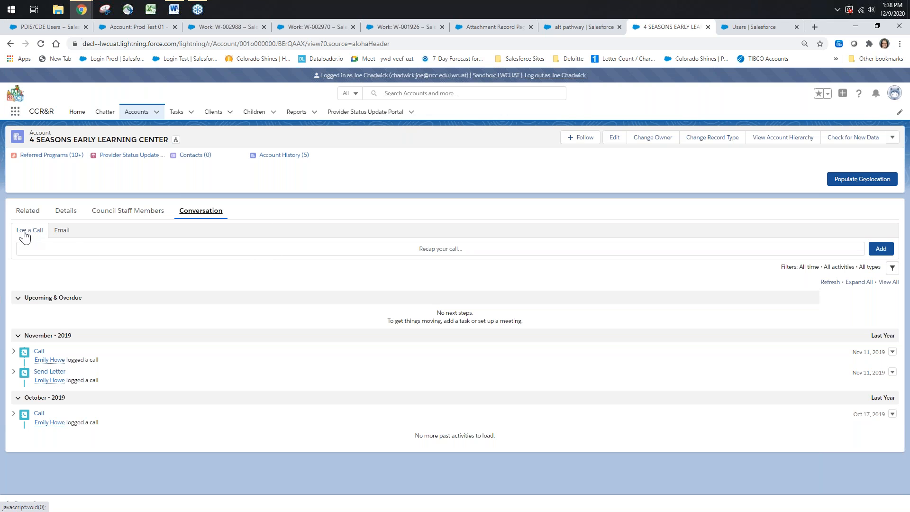
{"action": "left_click", "coordinate": [63, 232]}
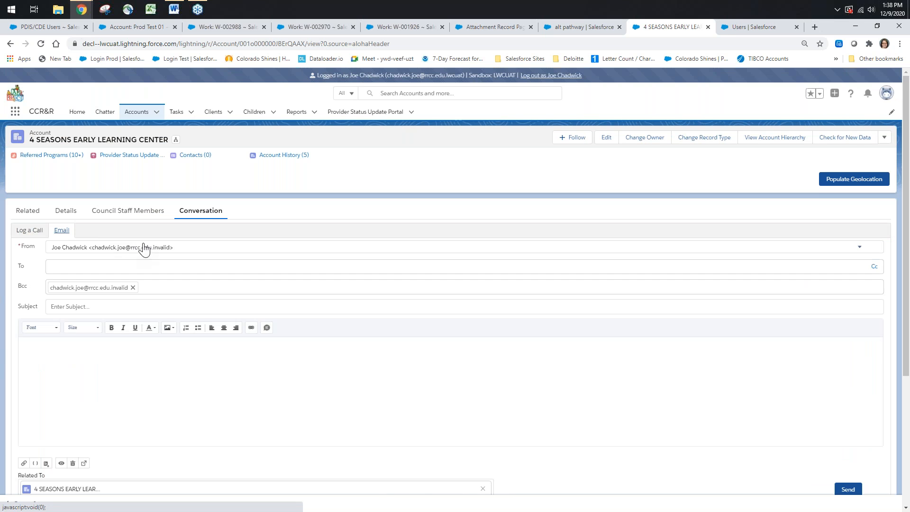
{"action": "left_click", "coordinate": [24, 232]}
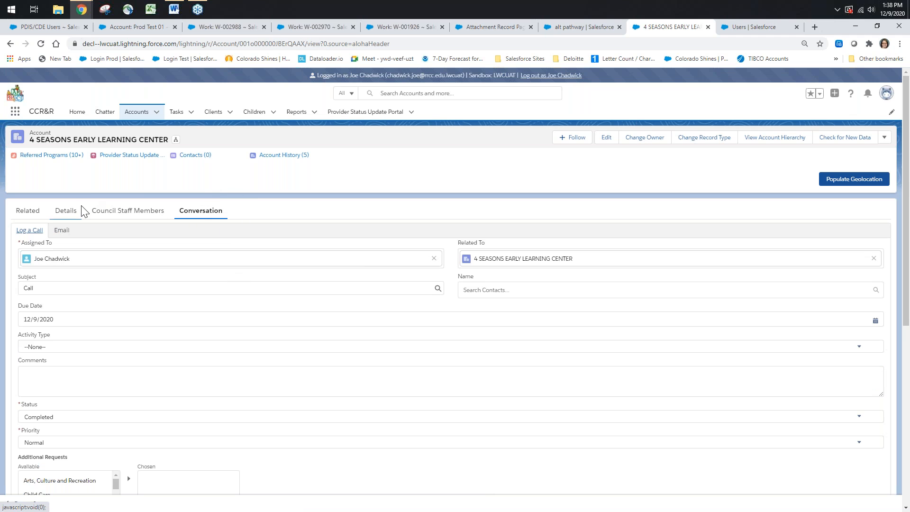
View the account's council staff members and return to the account details
{"action": "left_click", "coordinate": [125, 212]}
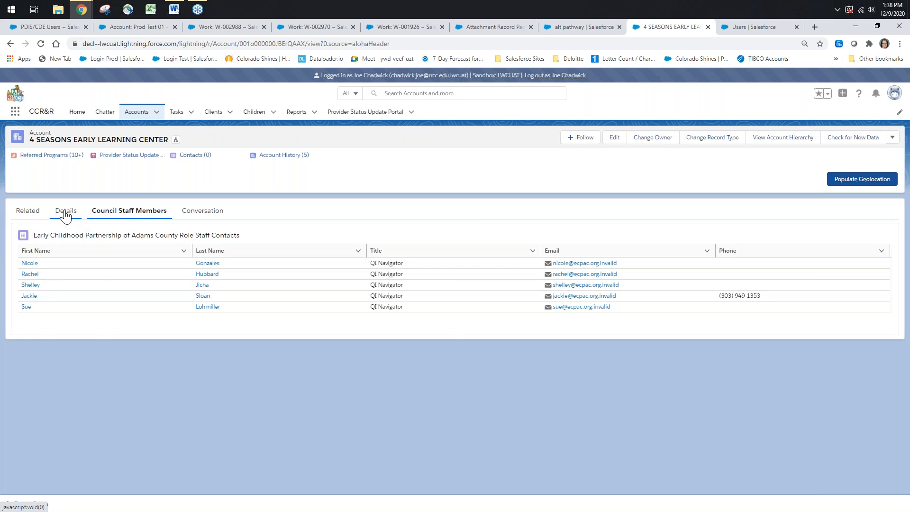
{"action": "left_click", "coordinate": [66, 214]}
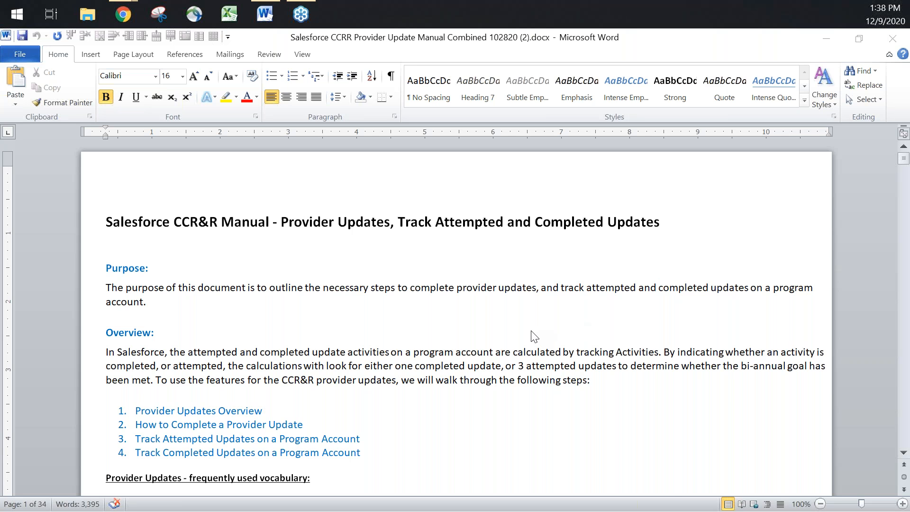
In the Word provider update manual, read the purpose, the overview and the frequently used vocabulary
{"action": "scroll", "coordinate": [524, 334], "scroll_direction": "down", "scroll_amount": 1}
{"action": "scroll", "coordinate": [524, 334], "scroll_direction": "down", "scroll_amount": 1}
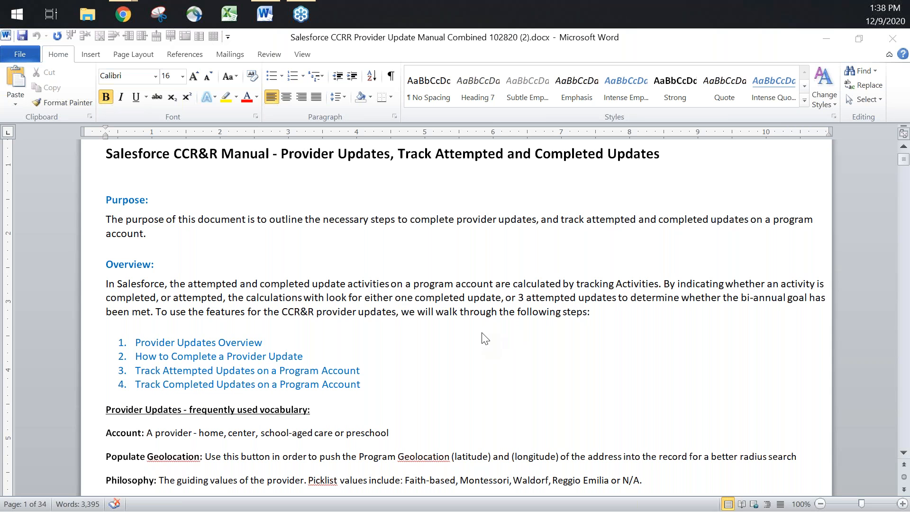
{"action": "scroll", "coordinate": [483, 343], "scroll_direction": "down", "scroll_amount": 1}
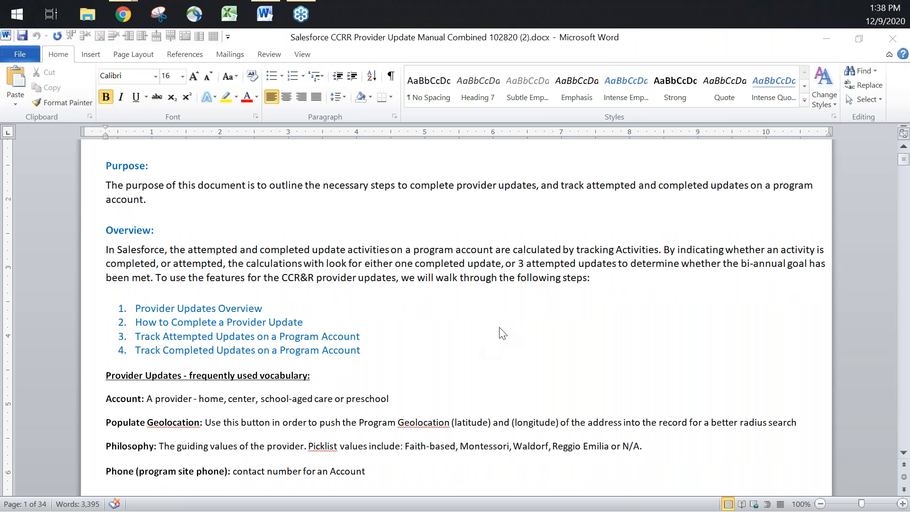
{"action": "scroll", "coordinate": [502, 334], "scroll_direction": "down", "scroll_amount": 8}
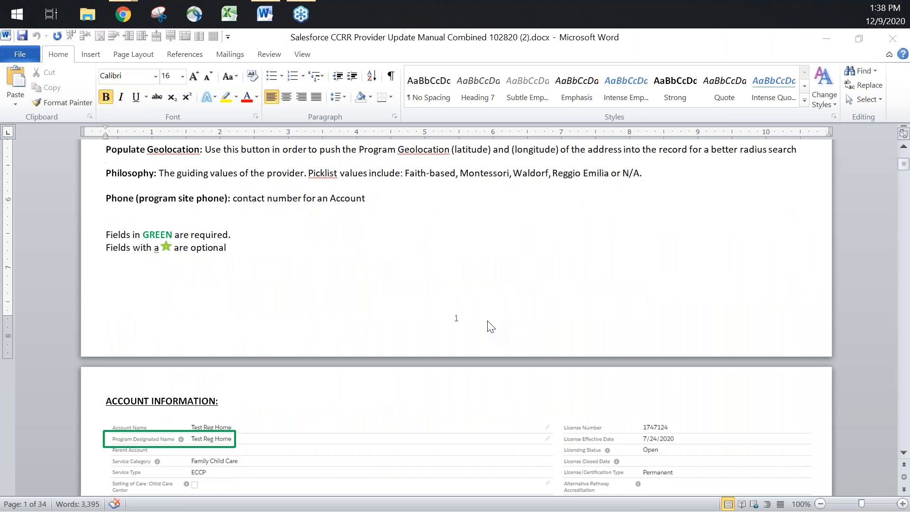
Examine the manual's sample Account Information record and the fields outlined in green as required
{"action": "scroll", "coordinate": [490, 327], "scroll_direction": "down", "scroll_amount": 2}
{"action": "scroll", "coordinate": [490, 326], "scroll_direction": "down", "scroll_amount": 3}
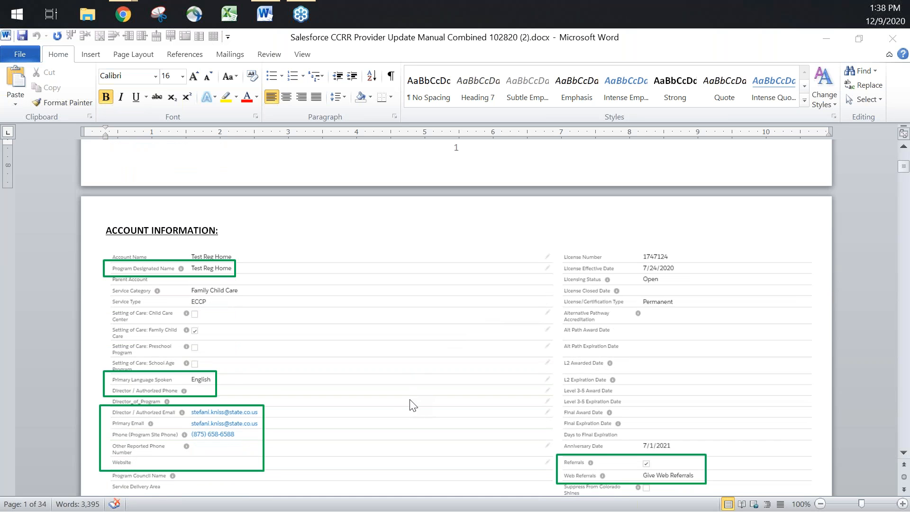
{"action": "scroll", "coordinate": [433, 402], "scroll_direction": "down", "scroll_amount": 1}
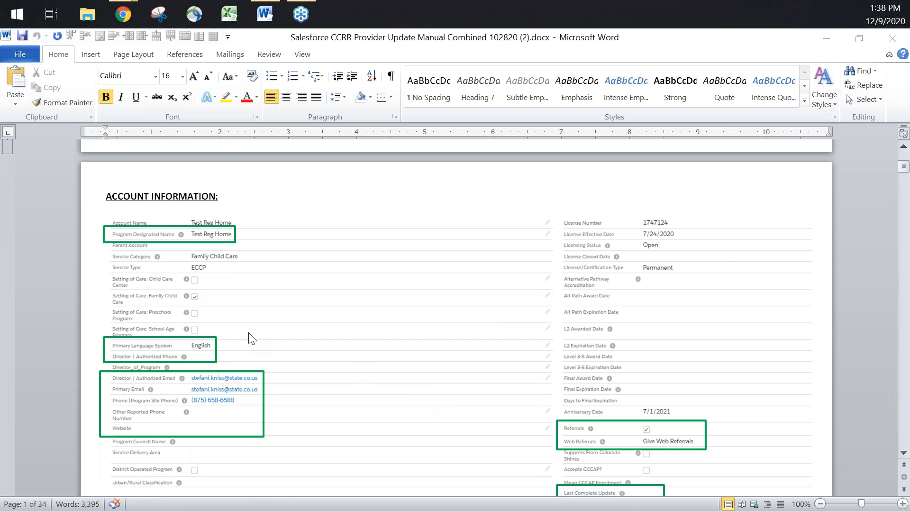
{"action": "scroll", "coordinate": [434, 372], "scroll_direction": "down", "scroll_amount": 2}
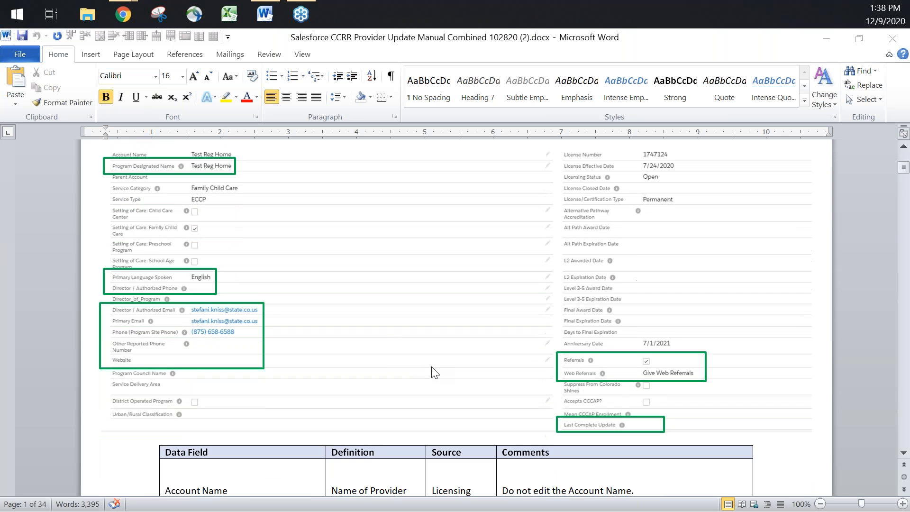
{"action": "scroll", "coordinate": [370, 344], "scroll_direction": "down", "scroll_amount": 2}
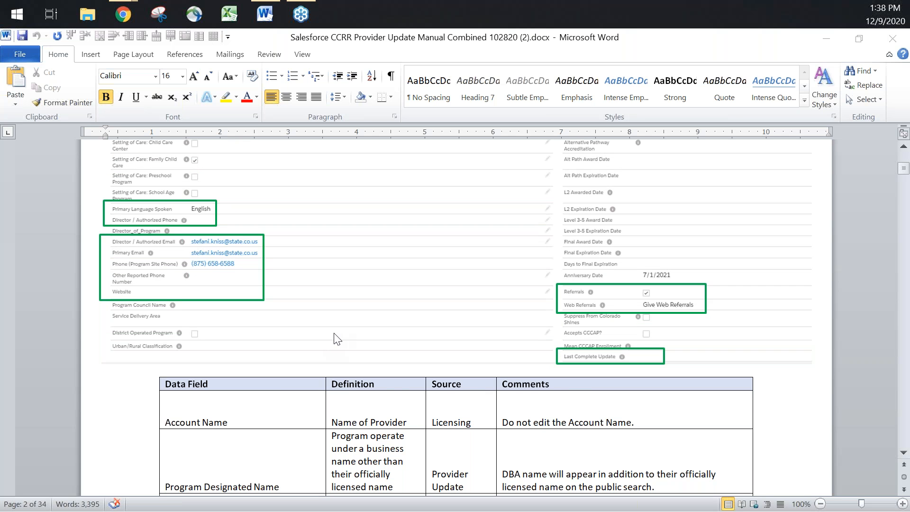
Read the data field table's definitions, sources and comments, from Service Category to Program Council Name
{"action": "scroll", "coordinate": [335, 336], "scroll_direction": "down", "scroll_amount": 3}
{"action": "scroll", "coordinate": [413, 354], "scroll_direction": "down", "scroll_amount": 7}
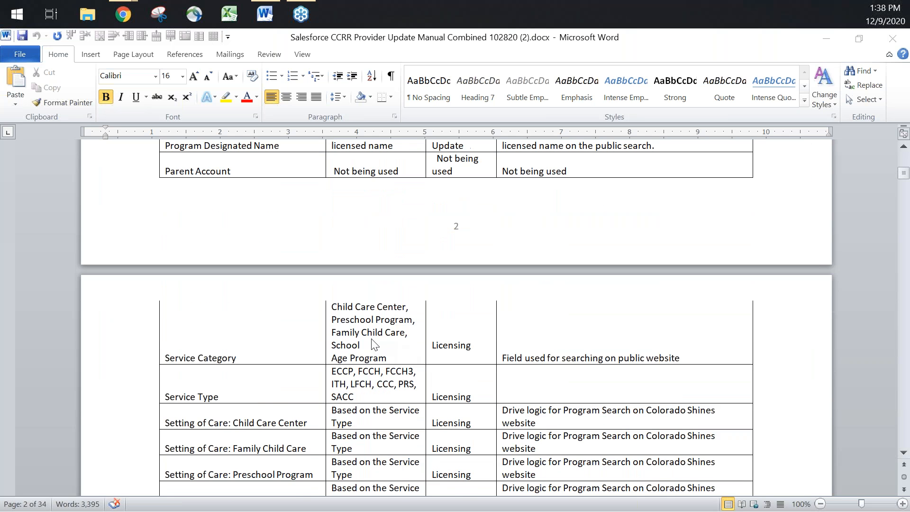
{"action": "scroll", "coordinate": [374, 340], "scroll_direction": "down", "scroll_amount": 5}
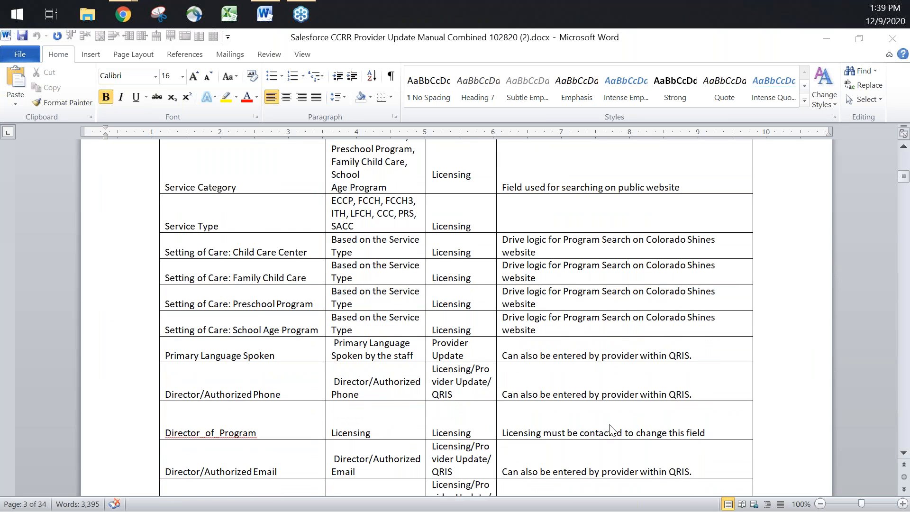
{"action": "scroll", "coordinate": [557, 379], "scroll_direction": "down", "scroll_amount": 2}
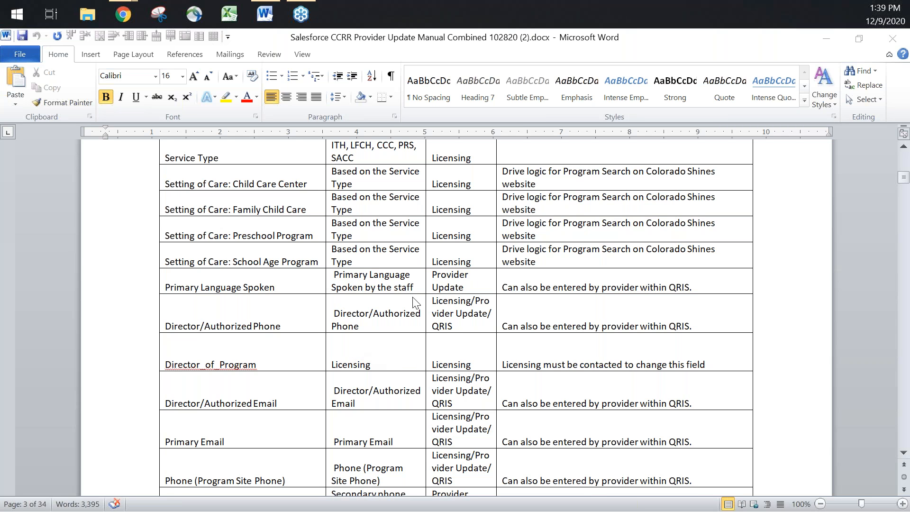
{"action": "scroll", "coordinate": [446, 221], "scroll_direction": "down", "scroll_amount": 2}
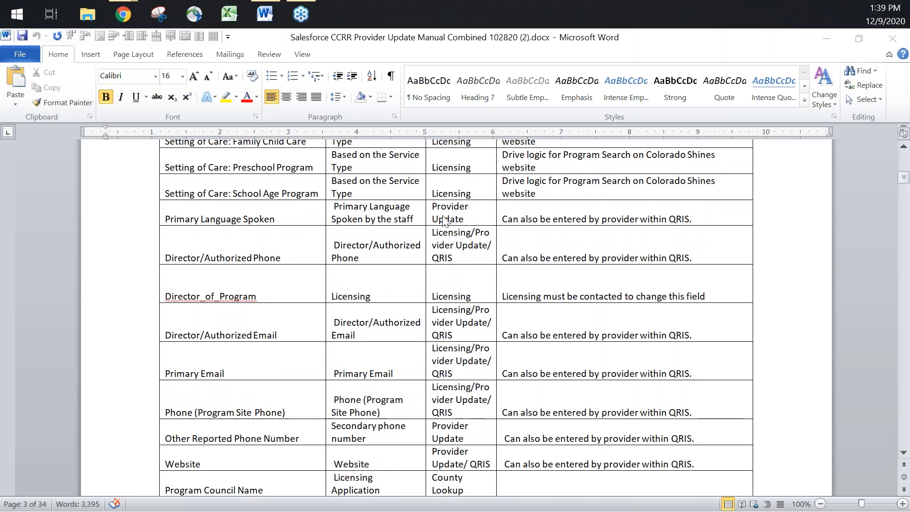
{"action": "scroll", "coordinate": [447, 220], "scroll_direction": "down", "scroll_amount": 1}
{"action": "scroll", "coordinate": [428, 263], "scroll_direction": "down", "scroll_amount": 3}
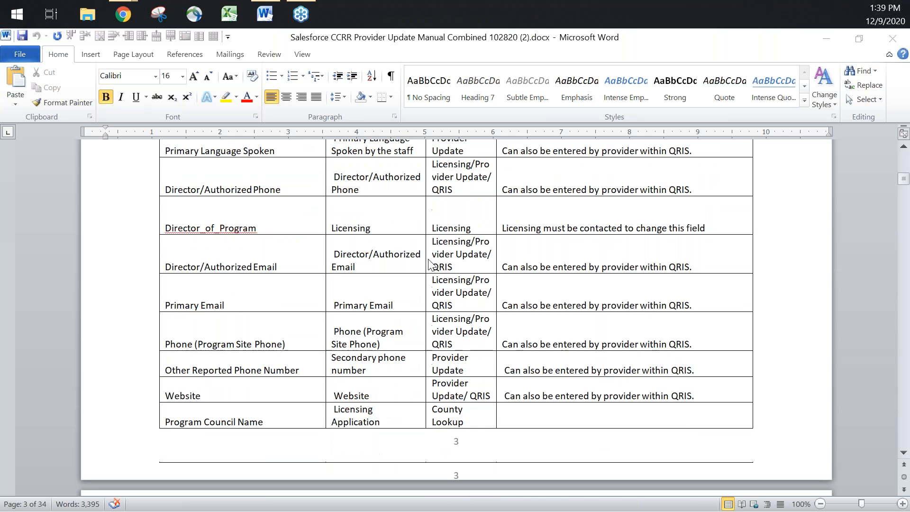
{"action": "scroll", "coordinate": [531, 256], "scroll_direction": "down", "scroll_amount": 1}
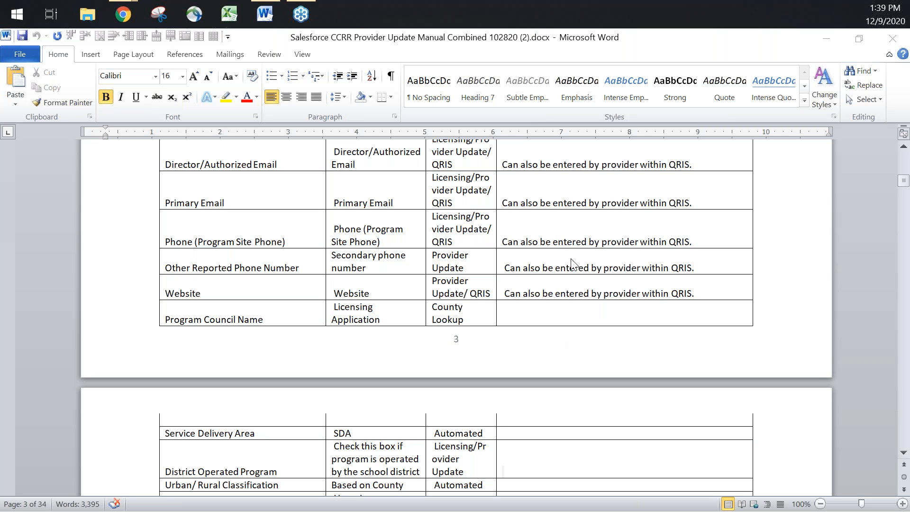
{"action": "scroll", "coordinate": [551, 287], "scroll_direction": "down", "scroll_amount": 1}
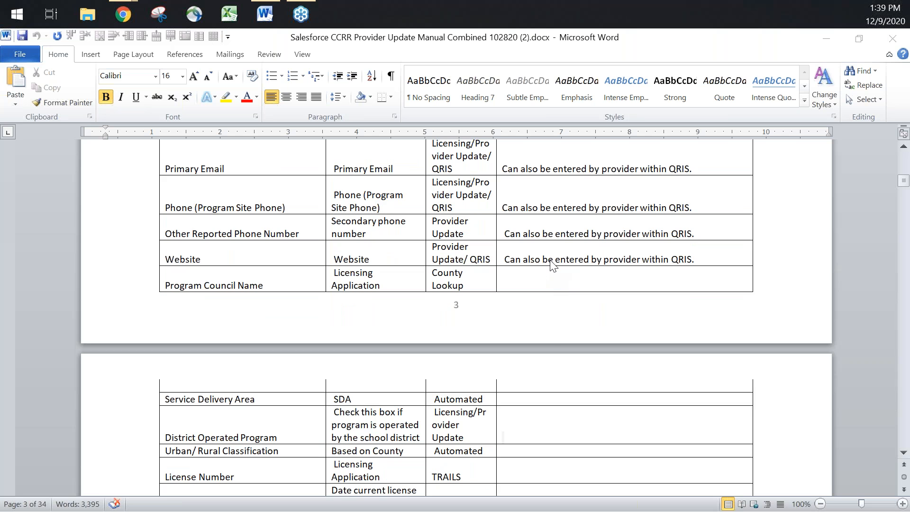
Read the data field table's entries for licensing, Alternative Pathway and the level award and expiration dates
{"action": "scroll", "coordinate": [551, 265], "scroll_direction": "down", "scroll_amount": 7}
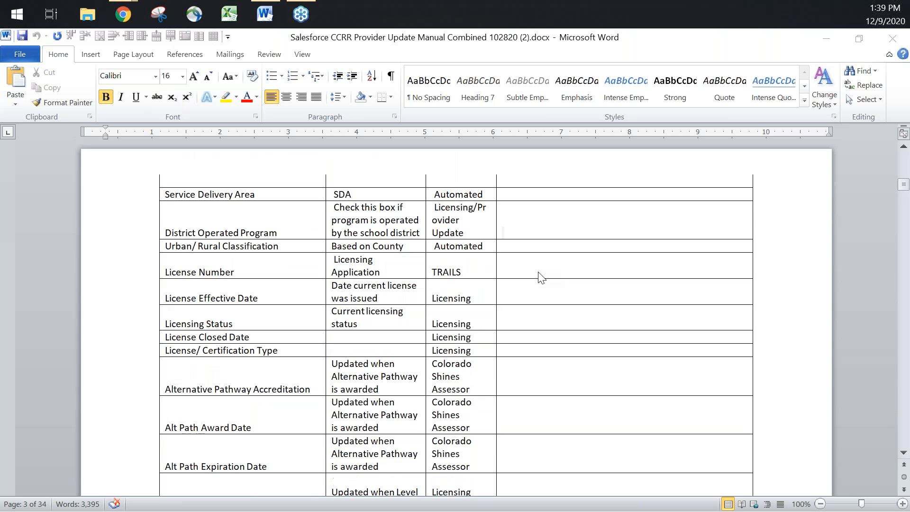
{"action": "scroll", "coordinate": [525, 281], "scroll_direction": "down", "scroll_amount": 1}
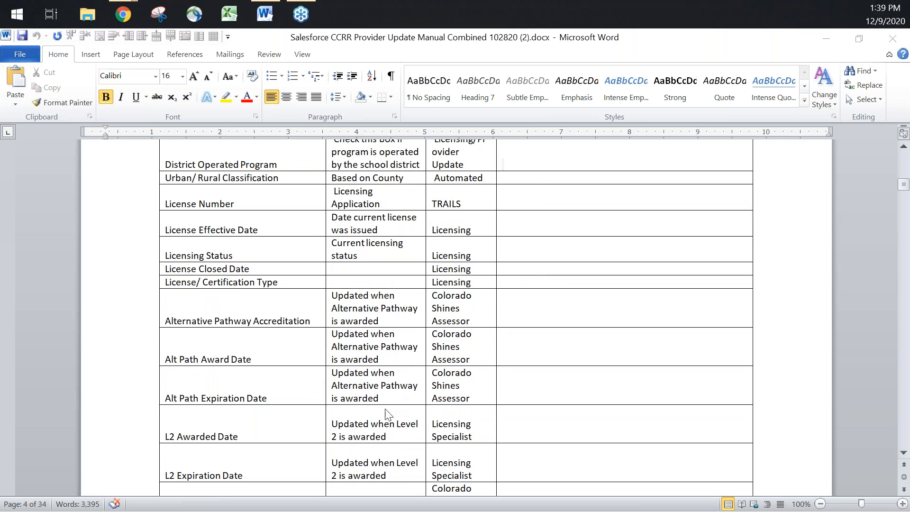
{"action": "scroll", "coordinate": [387, 348], "scroll_direction": "down", "scroll_amount": 3}
{"action": "scroll", "coordinate": [386, 344], "scroll_direction": "down", "scroll_amount": 15}
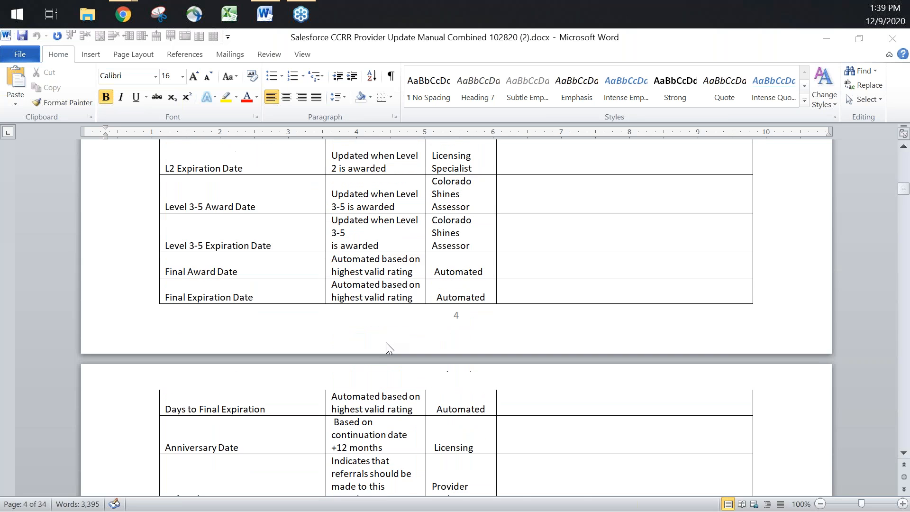
Go back to the sample record under the manual's Account Information heading
{"action": "scroll", "coordinate": [387, 351], "scroll_direction": "up", "scroll_amount": 20}
{"action": "scroll", "coordinate": [386, 348], "scroll_direction": "up", "scroll_amount": 20}
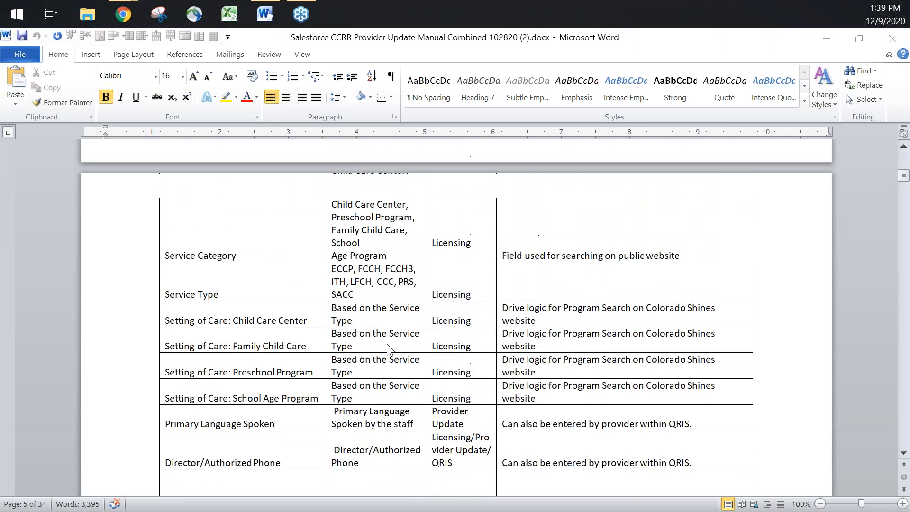
{"action": "scroll", "coordinate": [386, 349], "scroll_direction": "up", "scroll_amount": 4}
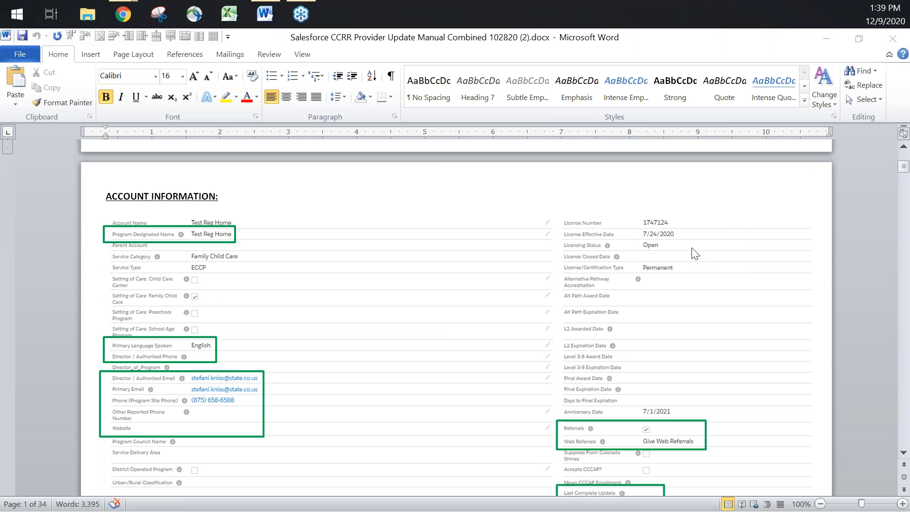
Look over the manual's Attempted Updates and Update Complete sections
{"action": "scroll", "coordinate": [692, 256], "scroll_direction": "down", "scroll_amount": 10}
{"action": "scroll", "coordinate": [808, 348], "scroll_direction": "down", "scroll_amount": 6}
{"action": "scroll", "coordinate": [806, 353], "scroll_direction": "down", "scroll_amount": 12}
{"action": "scroll", "coordinate": [806, 353], "scroll_direction": "down", "scroll_amount": 12}
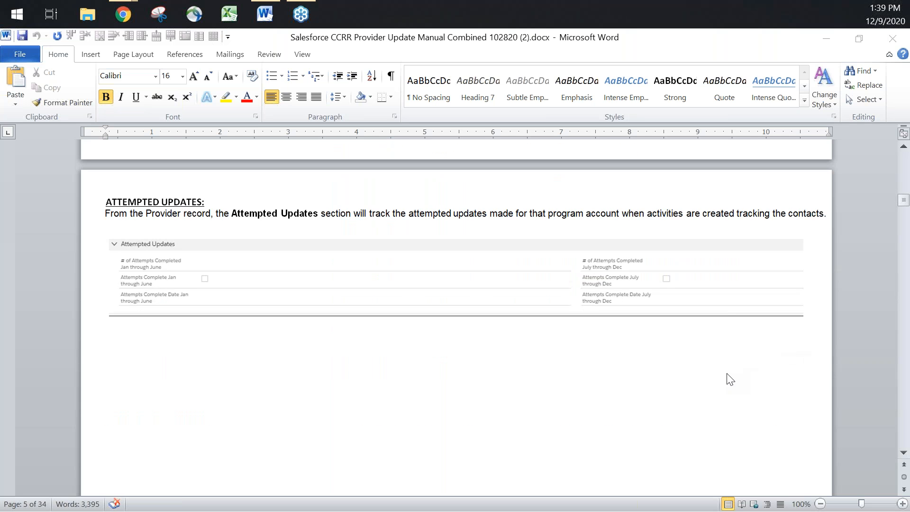
{"action": "scroll", "coordinate": [722, 379], "scroll_direction": "down", "scroll_amount": 10}
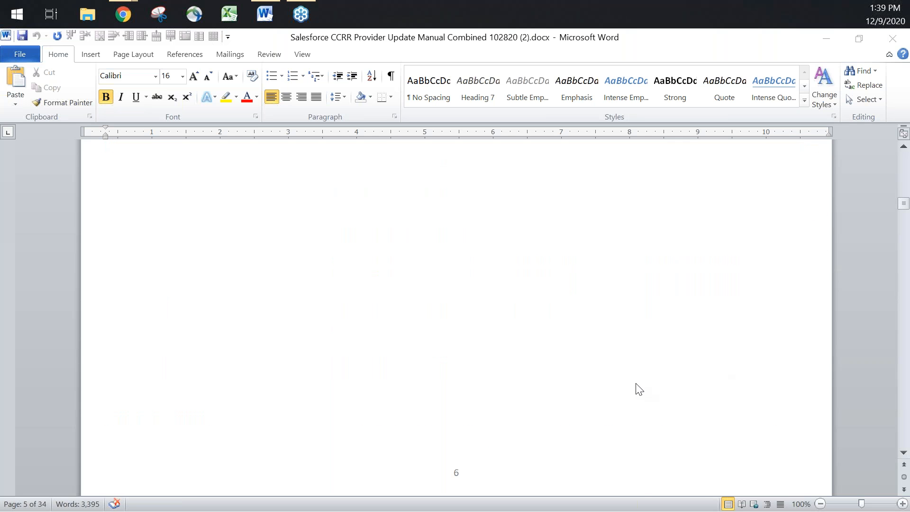
{"action": "scroll", "coordinate": [638, 391], "scroll_direction": "down", "scroll_amount": 3}
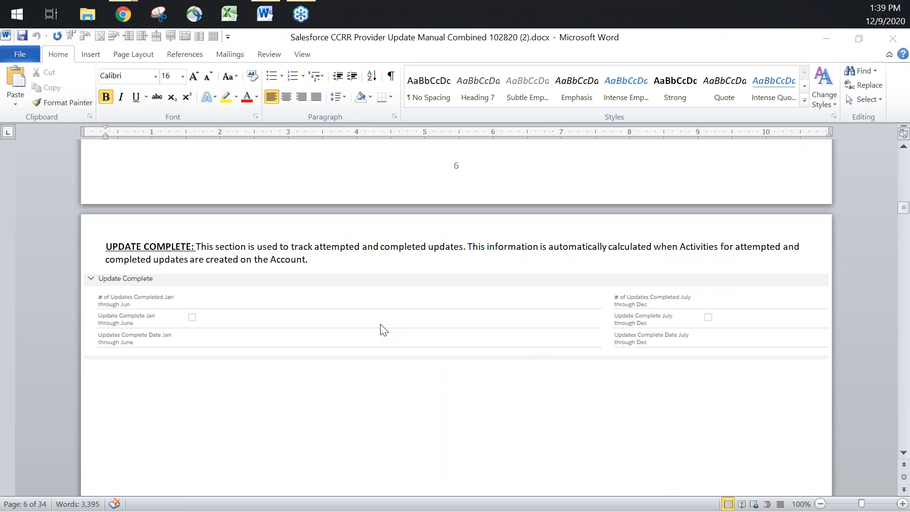
{"action": "scroll", "coordinate": [336, 299], "scroll_direction": "up", "scroll_amount": 9}
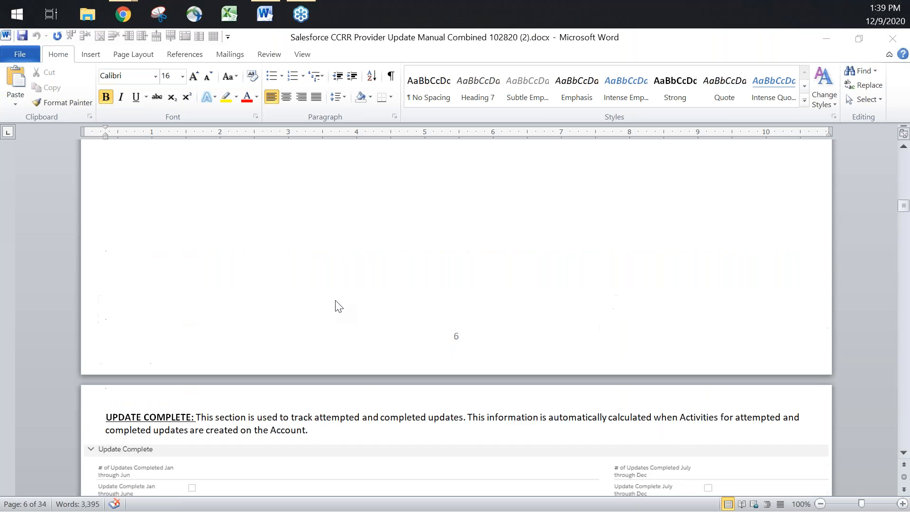
Read the manual's Update Complete section and the Address Information fields with their definitions, sources and comments
{"action": "scroll", "coordinate": [333, 290], "scroll_direction": "down", "scroll_amount": 9}
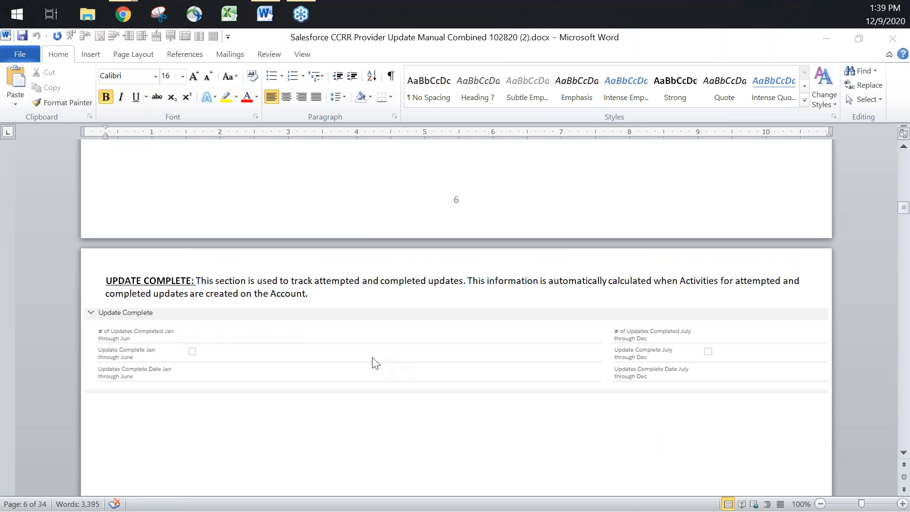
{"action": "scroll", "coordinate": [452, 419], "scroll_direction": "down", "scroll_amount": 10}
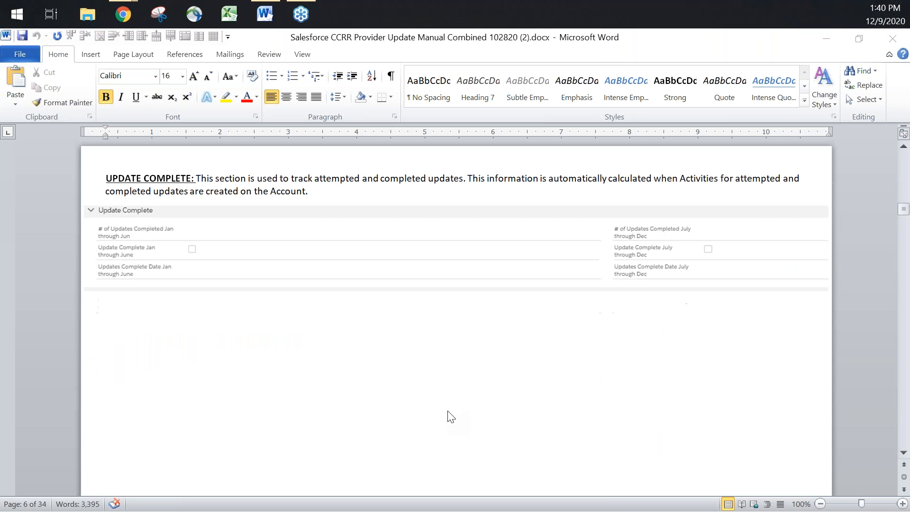
{"action": "scroll", "coordinate": [456, 400], "scroll_direction": "down", "scroll_amount": 3}
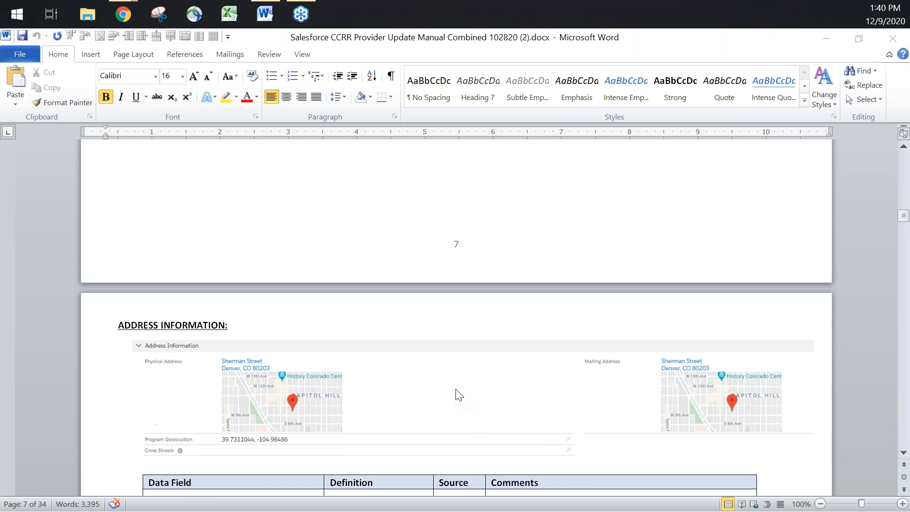
{"action": "scroll", "coordinate": [493, 384], "scroll_direction": "down", "scroll_amount": 4}
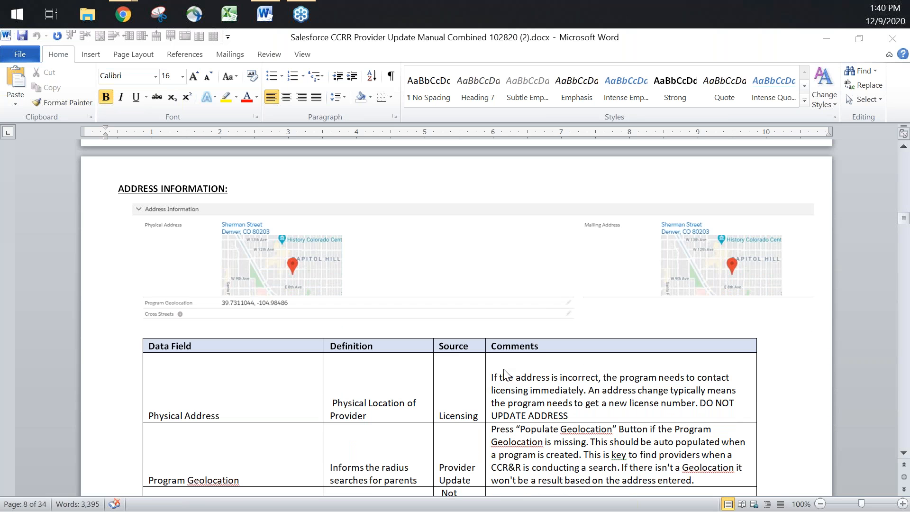
{"action": "scroll", "coordinate": [505, 375], "scroll_direction": "up", "scroll_amount": 5}
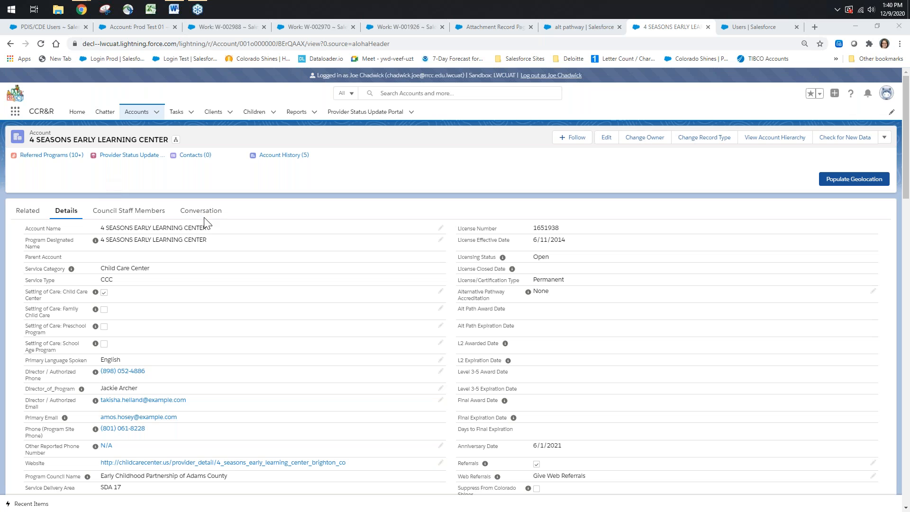
Set the 4 Seasons Early Learning Center account's Last Complete Update date to 12/11/2019 and save the record
{"action": "left_click", "coordinate": [241, 177]}
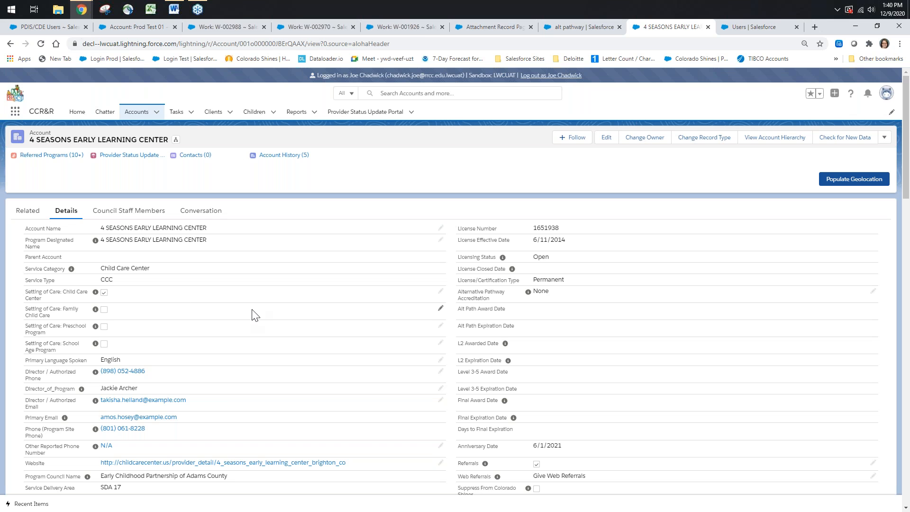
{"action": "scroll", "coordinate": [335, 286], "scroll_direction": "down", "scroll_amount": 6}
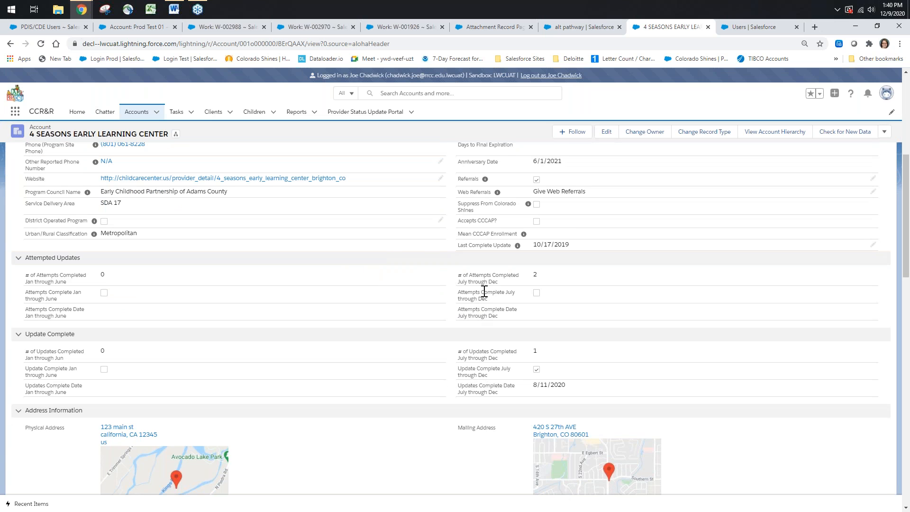
{"action": "scroll", "coordinate": [484, 291], "scroll_direction": "up", "scroll_amount": 2}
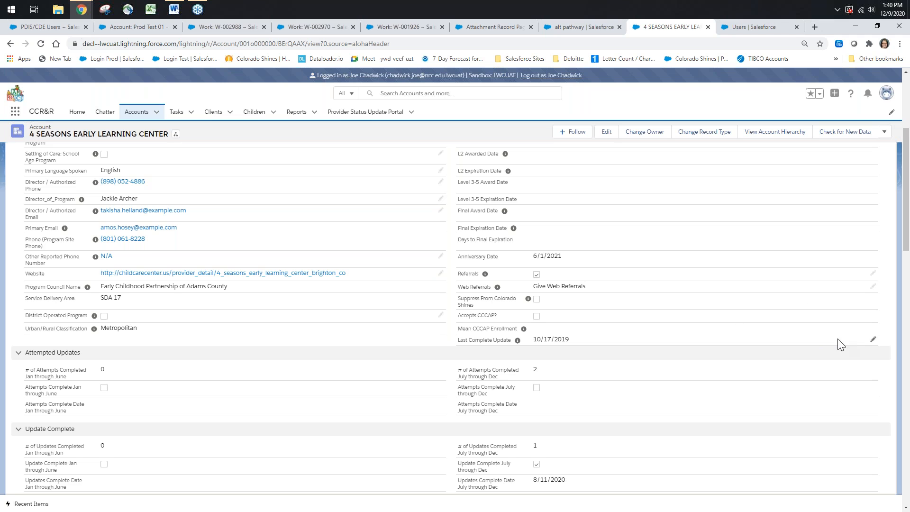
{"action": "left_click", "coordinate": [873, 340]}
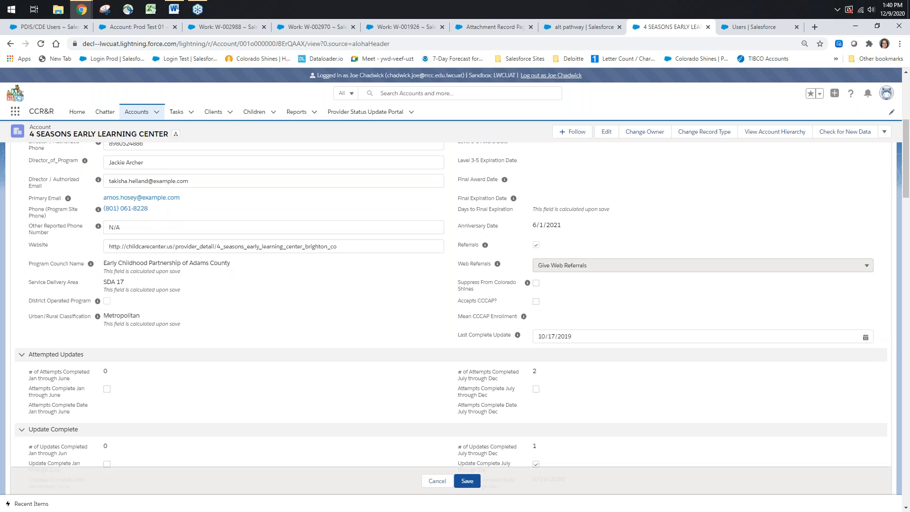
{"action": "left_click", "coordinate": [715, 338]}
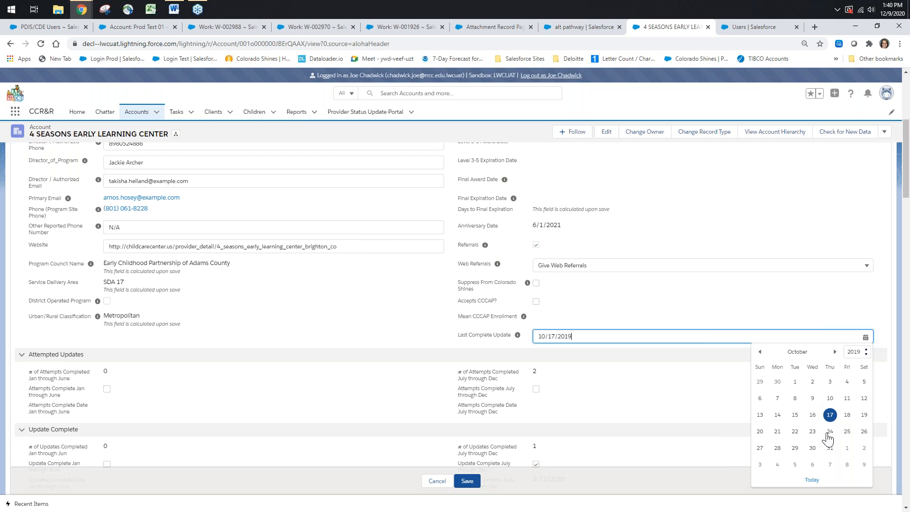
{"action": "left_click", "coordinate": [835, 351]}
{"action": "left_click", "coordinate": [835, 352]}
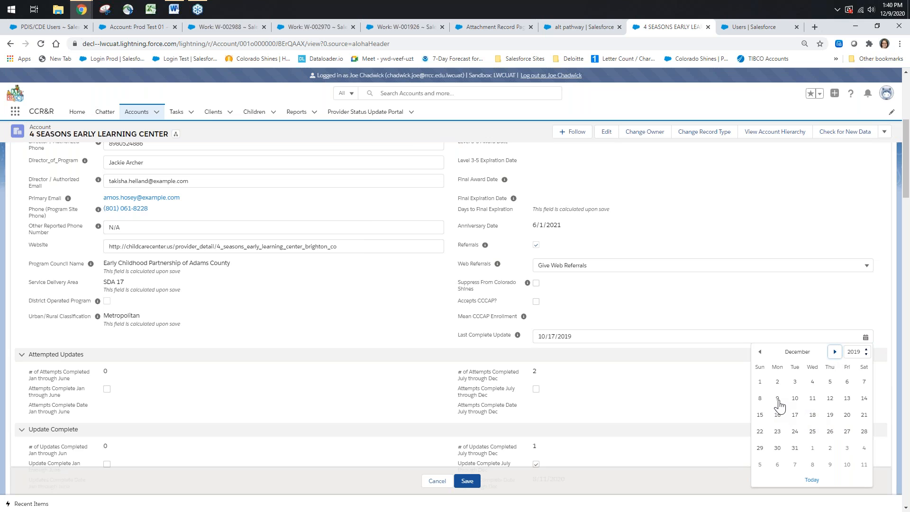
{"action": "left_click", "coordinate": [814, 399]}
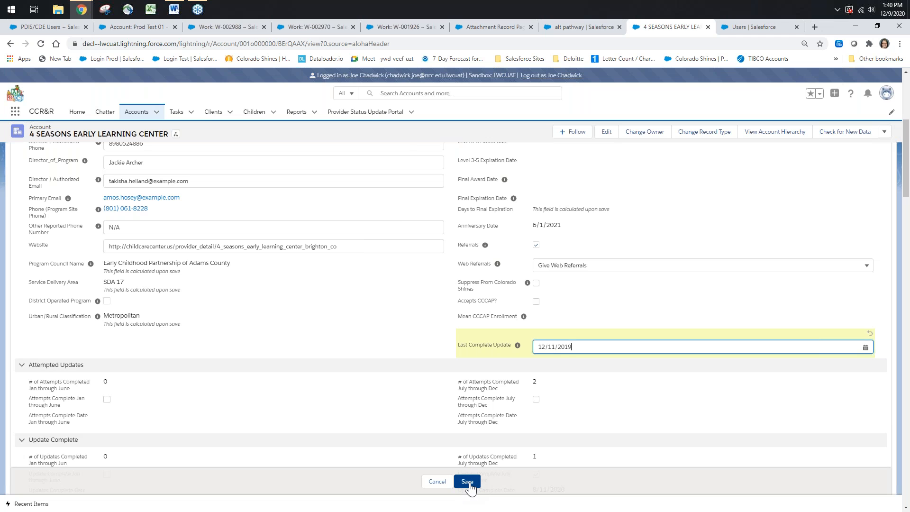
{"action": "left_click", "coordinate": [467, 482]}
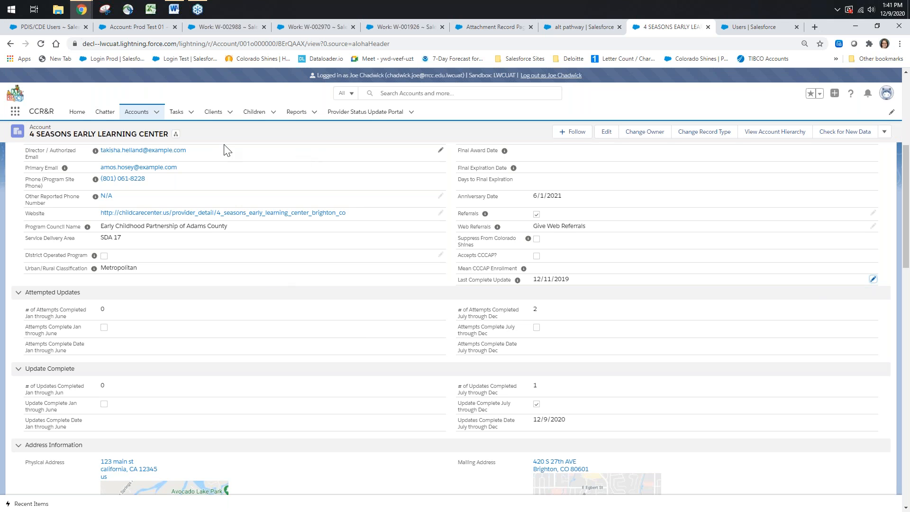
Start a new task with the Provider Activities record type and relate it to the 4 Seasons Early Learning Center account
{"action": "left_click", "coordinate": [176, 115]}
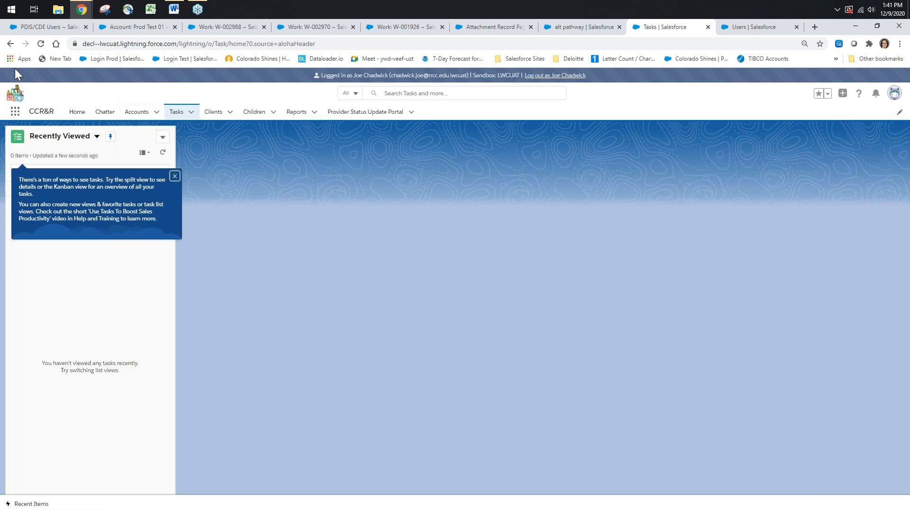
{"action": "left_click", "coordinate": [12, 44]}
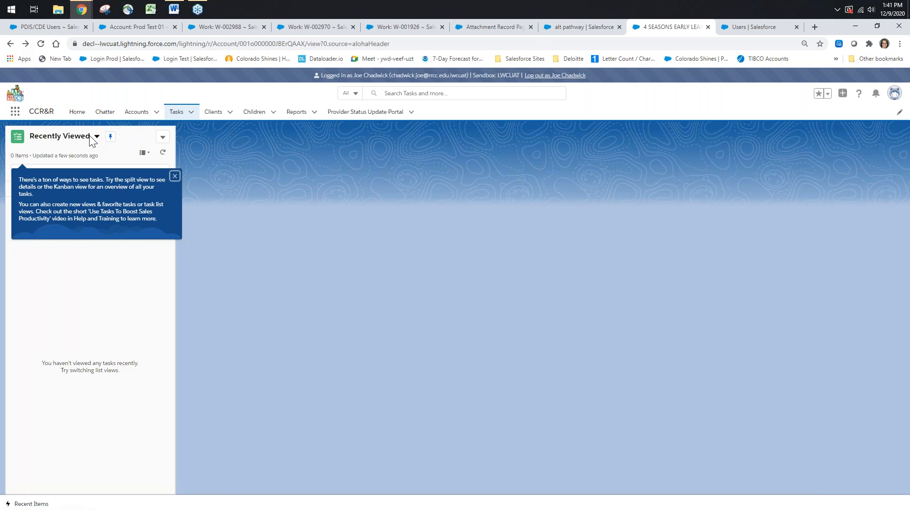
{"action": "left_click", "coordinate": [191, 113]}
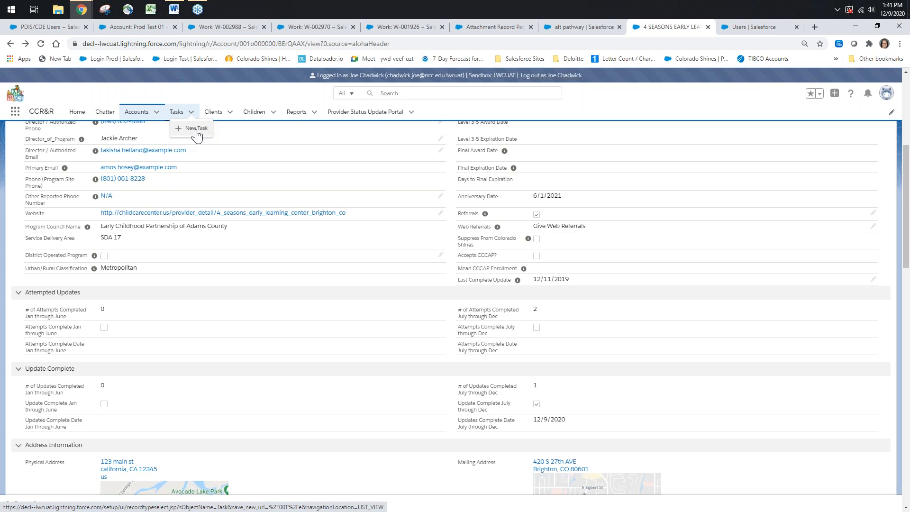
{"action": "left_click", "coordinate": [196, 133]}
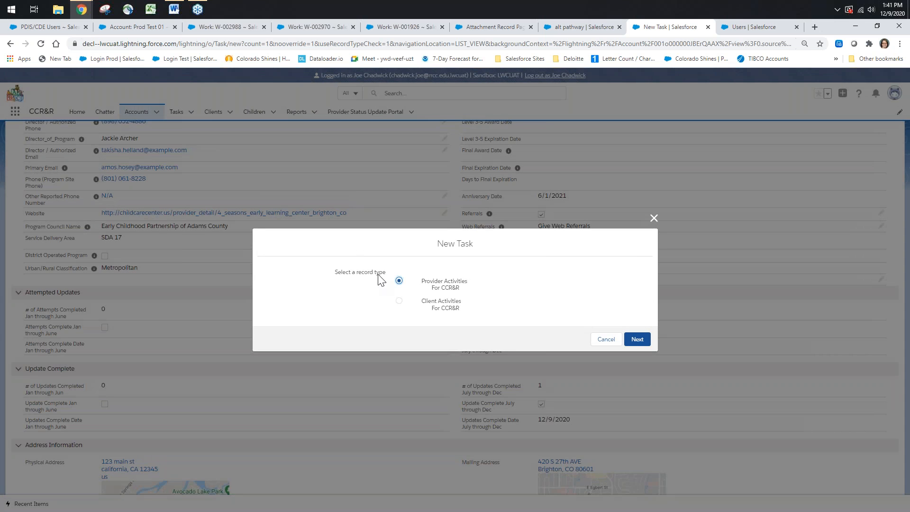
{"action": "left_click", "coordinate": [641, 339]}
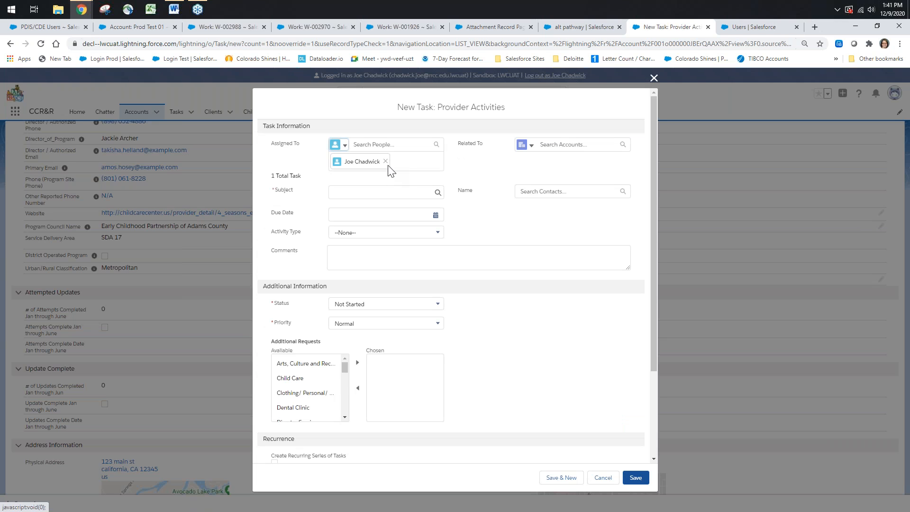
{"action": "left_click", "coordinate": [566, 144]}
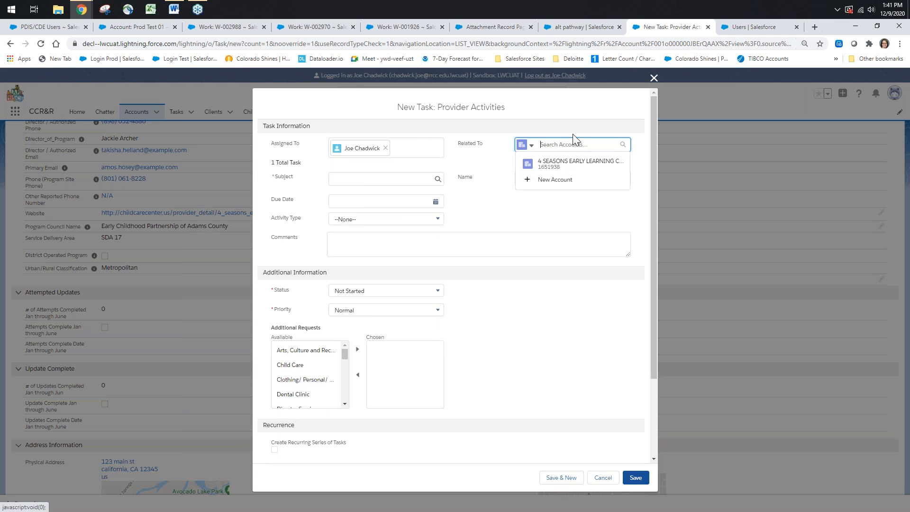
{"action": "left_click", "coordinate": [551, 166]}
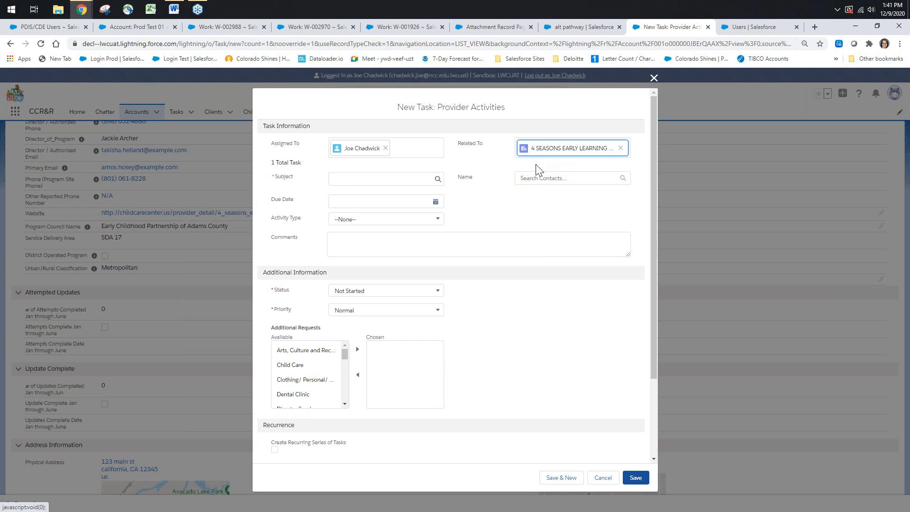
Give the task the subject Provider Update, the due date 12/9/2020 and the activity type P-Attempted Update
{"action": "left_click", "coordinate": [370, 179]}
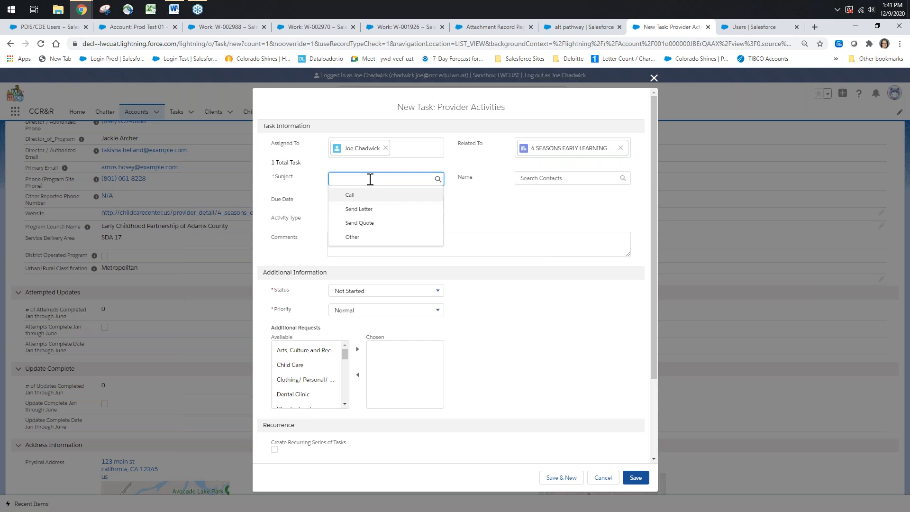
{"action": "type", "text": "Provider Update"}
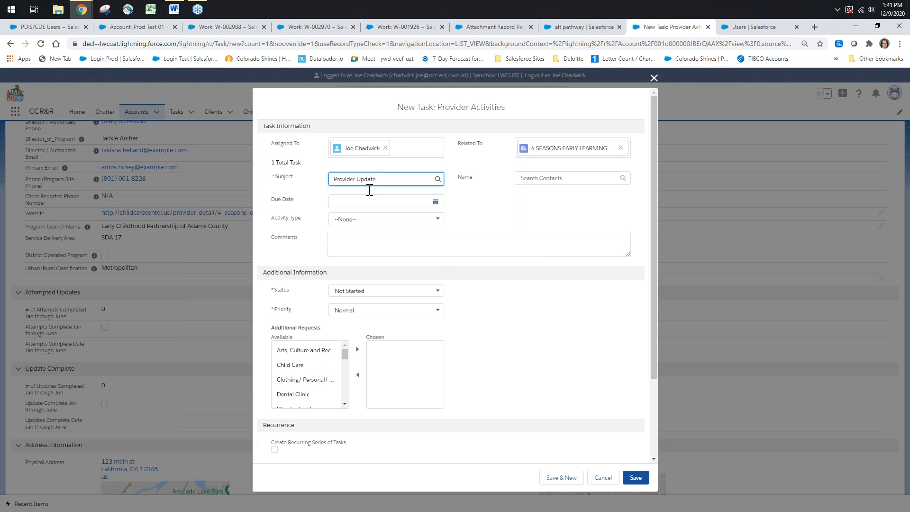
{"action": "left_click", "coordinate": [372, 203]}
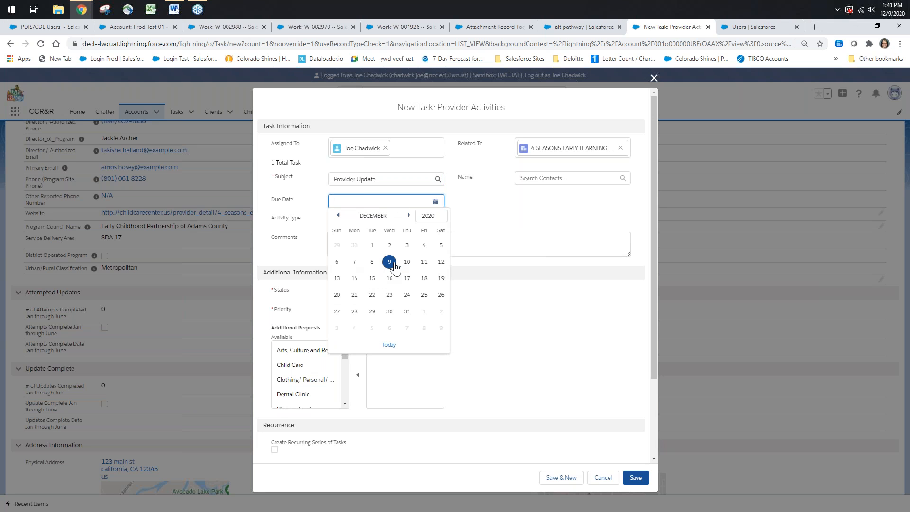
{"action": "left_click", "coordinate": [390, 265]}
{"action": "left_click", "coordinate": [372, 222]}
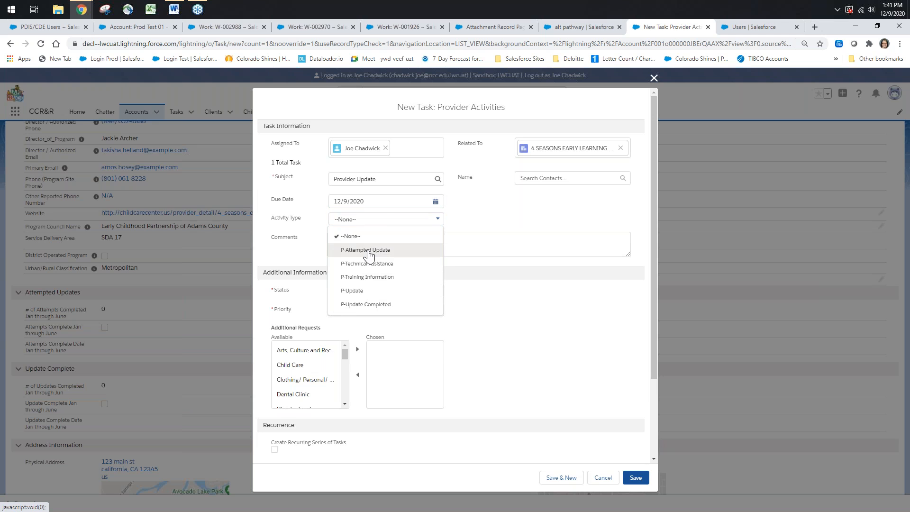
{"action": "left_click", "coordinate": [368, 252]}
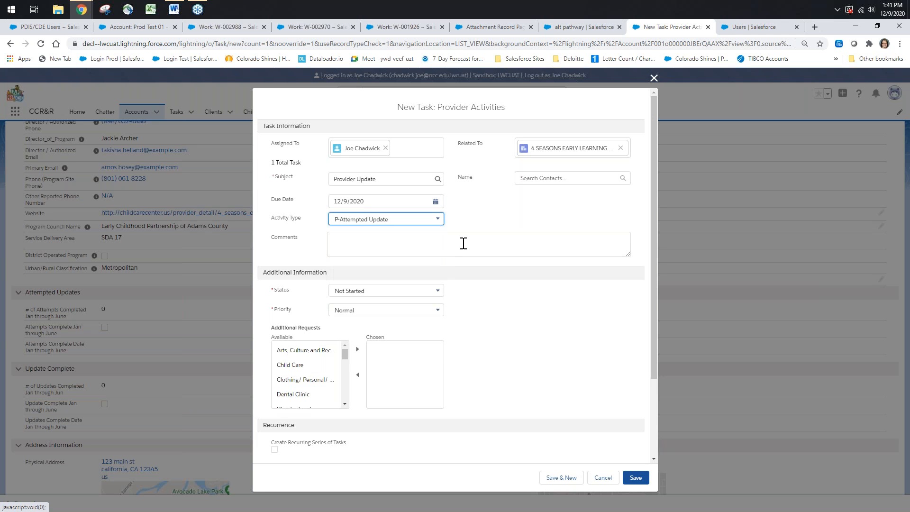
Set the task's status to Completed and save the task
{"action": "left_click", "coordinate": [436, 291]}
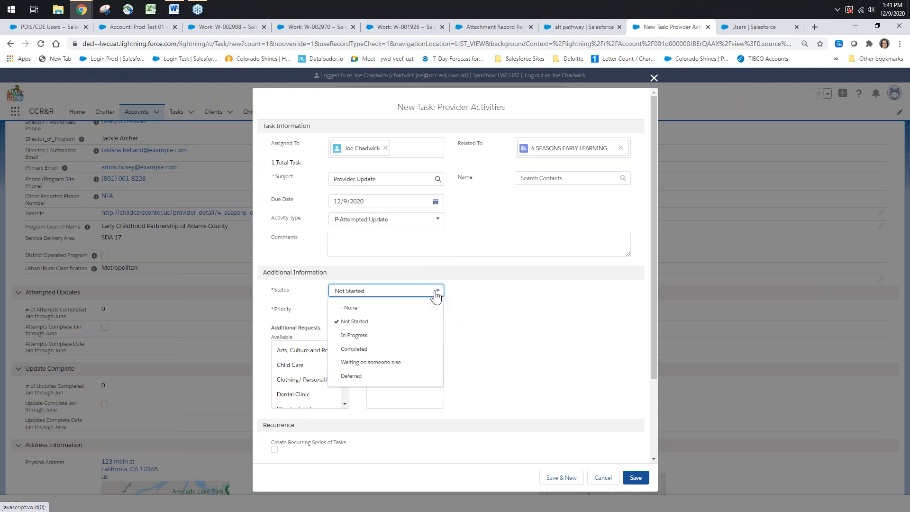
{"action": "left_click", "coordinate": [350, 351]}
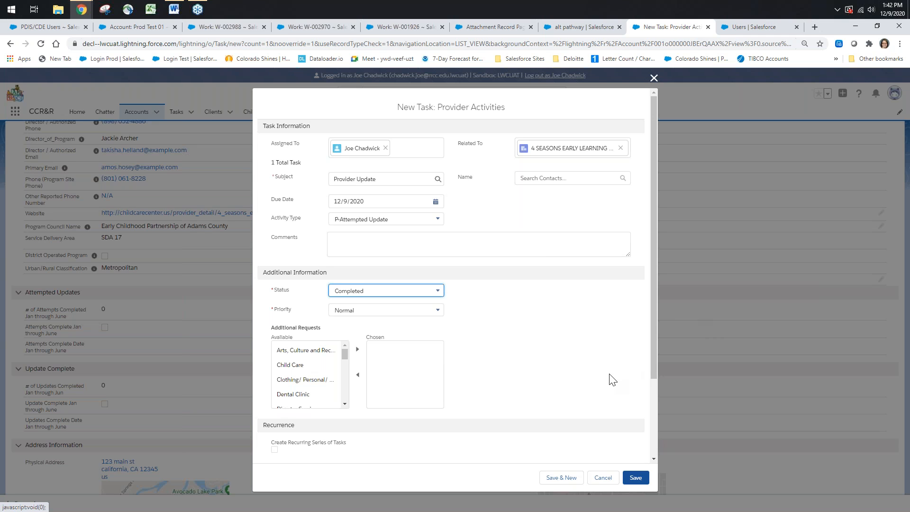
{"action": "left_click", "coordinate": [635, 478]}
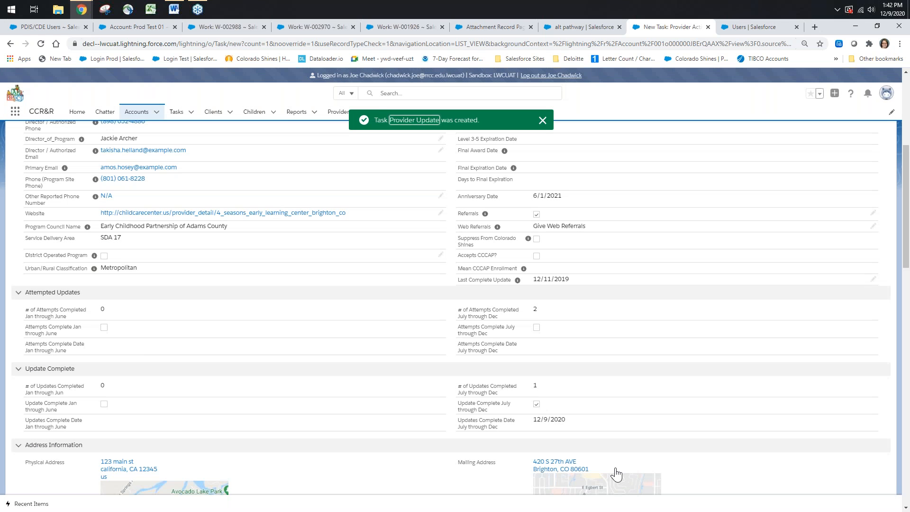
Examine the account's Attempted Updates and Update Complete sections for the recorded attempts and updates
{"action": "scroll", "coordinate": [532, 447], "scroll_direction": "down", "scroll_amount": 7}
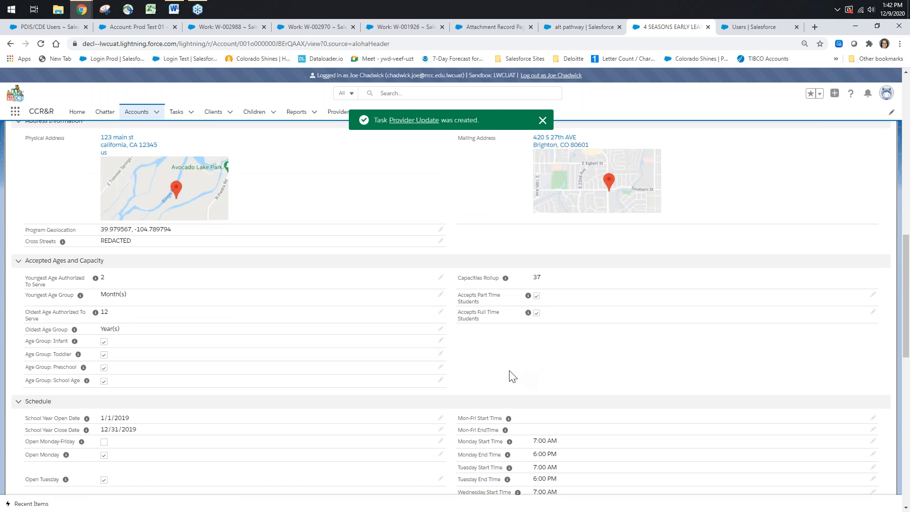
{"action": "scroll", "coordinate": [512, 377], "scroll_direction": "down", "scroll_amount": 5}
{"action": "scroll", "coordinate": [462, 376], "scroll_direction": "up", "scroll_amount": 7}
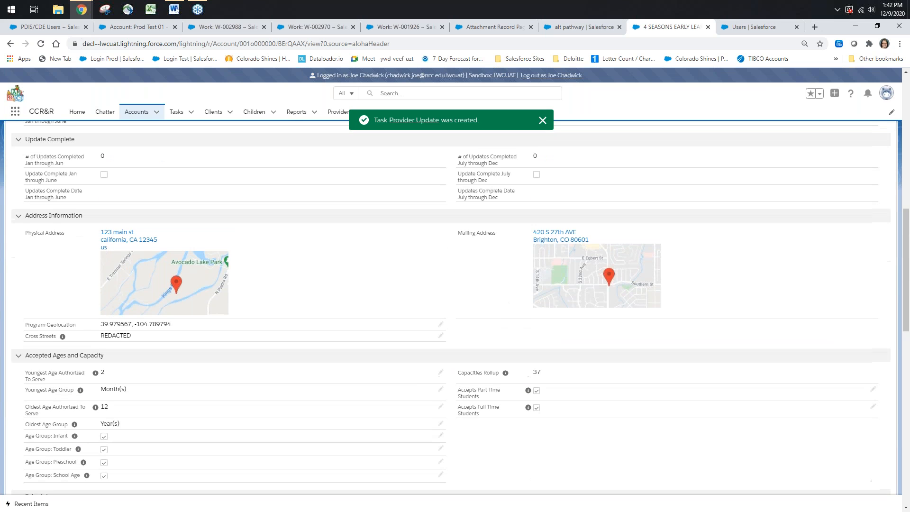
{"action": "scroll", "coordinate": [447, 288], "scroll_direction": "up", "scroll_amount": 6}
{"action": "scroll", "coordinate": [447, 288], "scroll_direction": "down", "scroll_amount": 2}
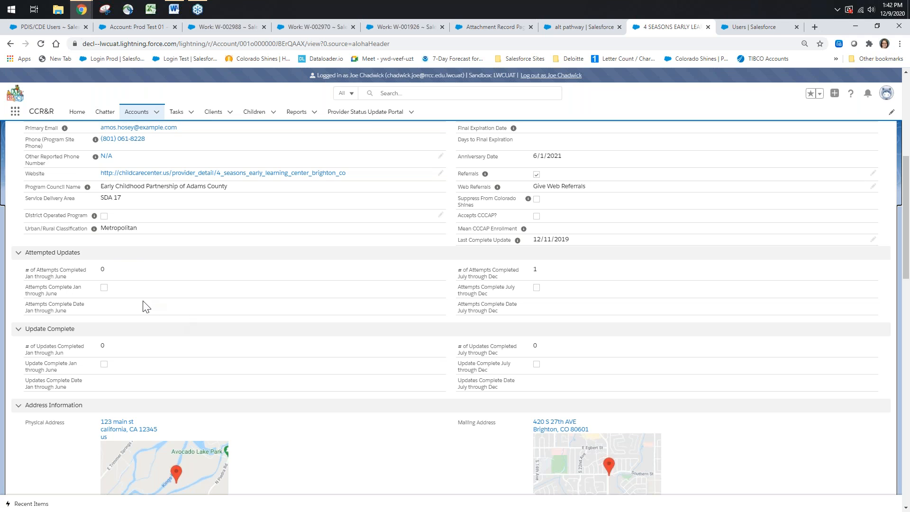
{"action": "scroll", "coordinate": [238, 319], "scroll_direction": "down", "scroll_amount": 1}
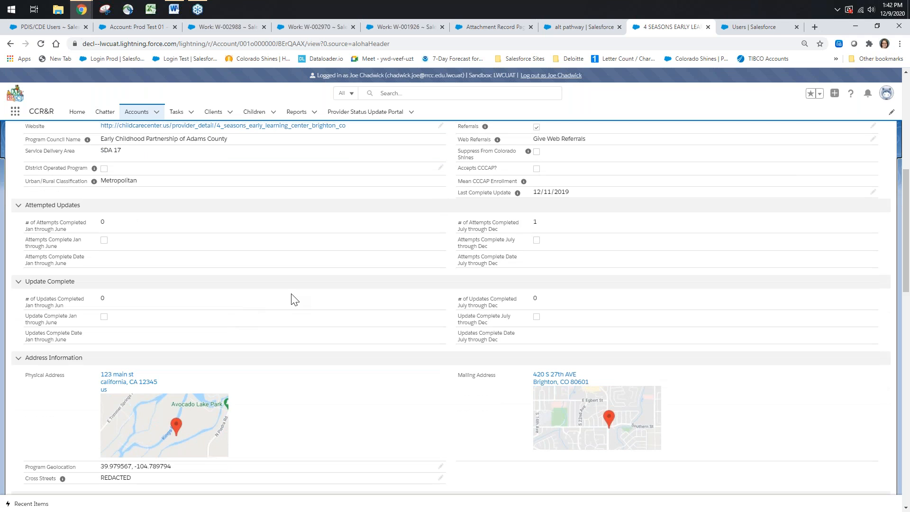
{"action": "scroll", "coordinate": [293, 299], "scroll_direction": "up", "scroll_amount": 3}
{"action": "scroll", "coordinate": [294, 299], "scroll_direction": "up", "scroll_amount": 4}
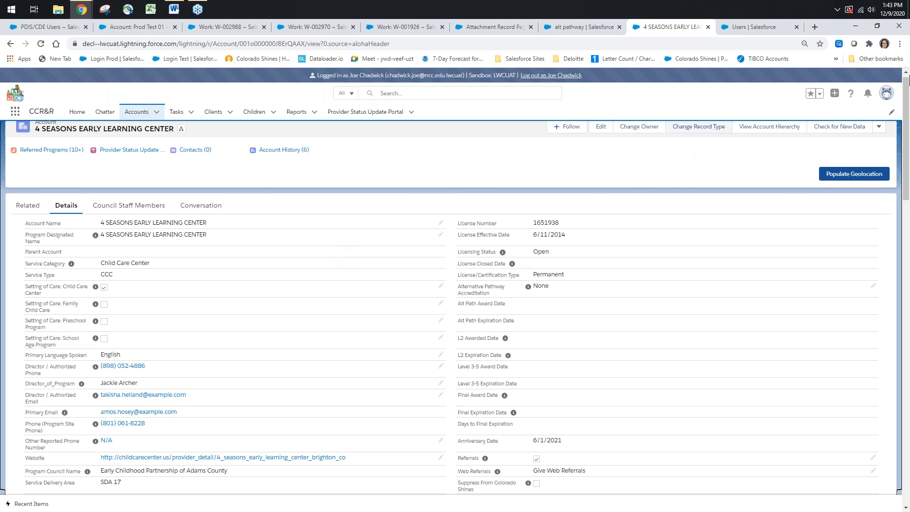
Populate the account's geolocation and check the Program Geolocation field under Address Information
{"action": "left_click", "coordinate": [833, 176]}
{"action": "scroll", "coordinate": [593, 248], "scroll_direction": "down", "scroll_amount": 7}
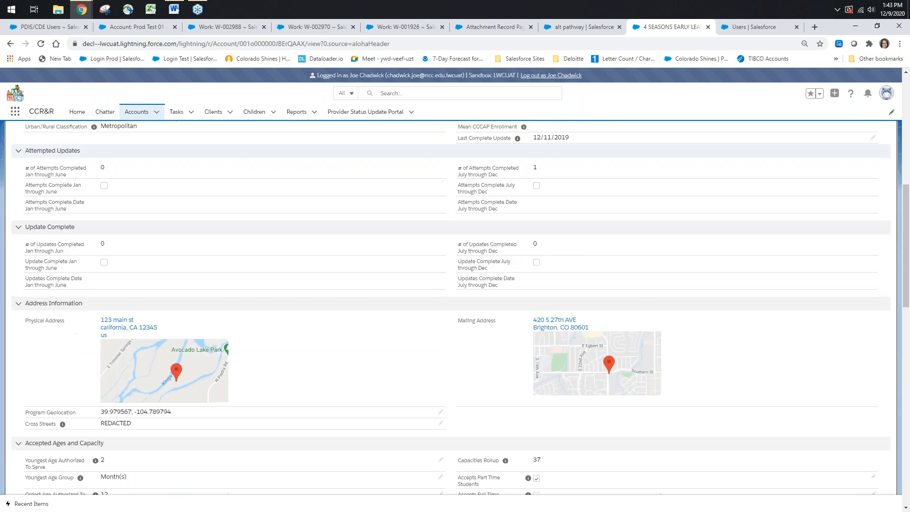
{"action": "scroll", "coordinate": [407, 268], "scroll_direction": "down", "scroll_amount": 3}
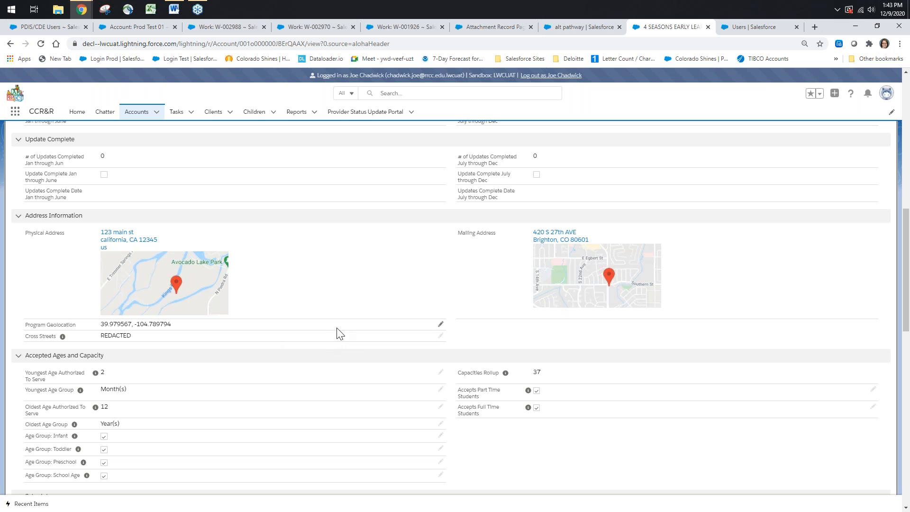
Review the account's details, including update tracking, address, ages and capacity, schedule, provider attributes and provider specifics
{"action": "scroll", "coordinate": [340, 335], "scroll_direction": "up", "scroll_amount": 5}
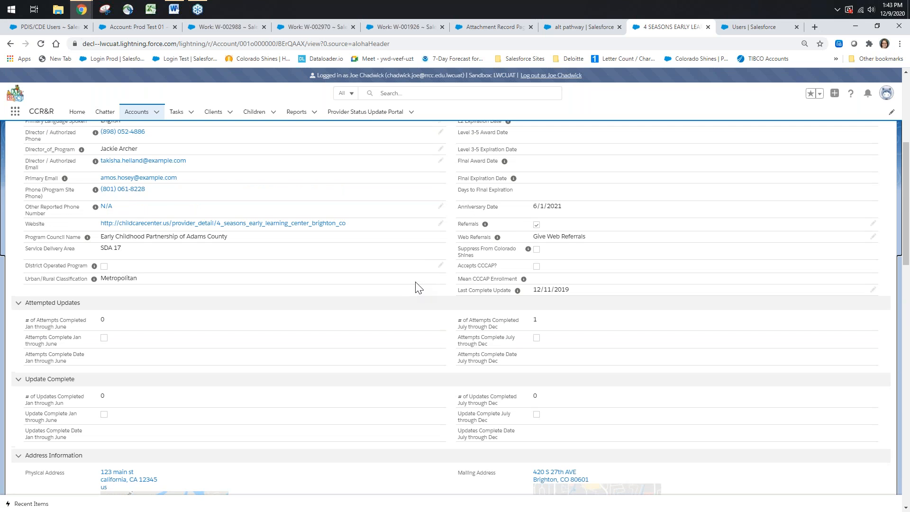
{"action": "scroll", "coordinate": [419, 288], "scroll_direction": "up", "scroll_amount": 4}
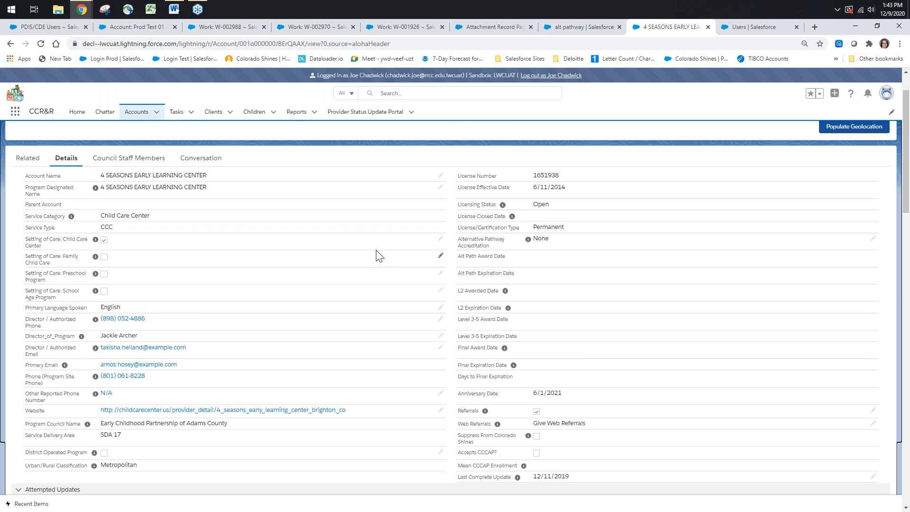
{"action": "scroll", "coordinate": [379, 256], "scroll_direction": "down", "scroll_amount": 20}
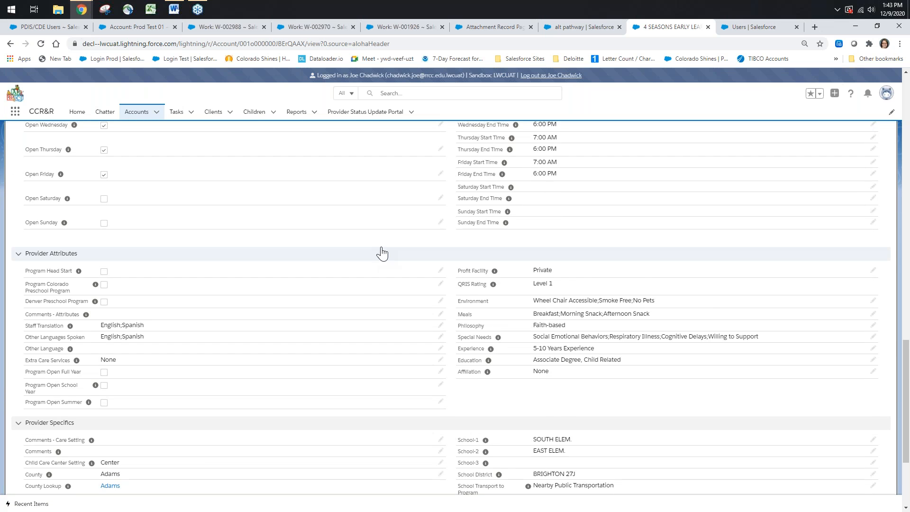
{"action": "scroll", "coordinate": [381, 253], "scroll_direction": "down", "scroll_amount": 3}
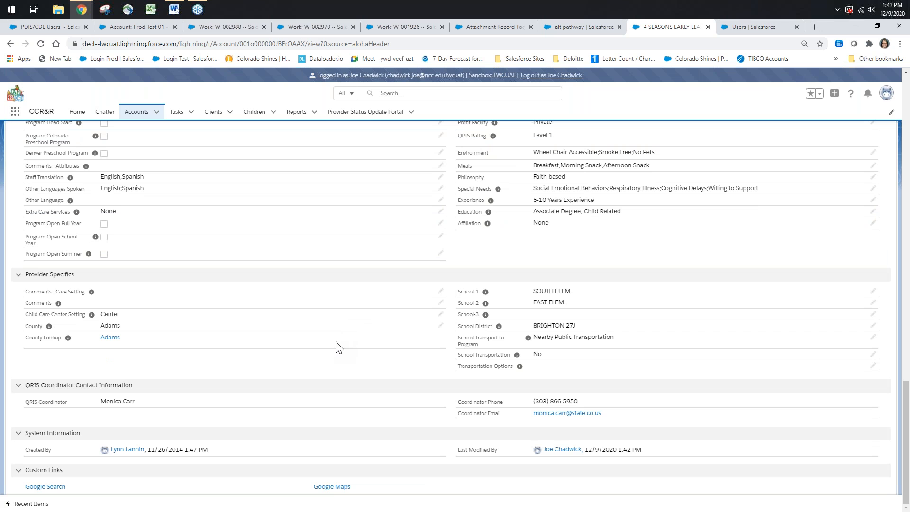
{"action": "scroll", "coordinate": [339, 346], "scroll_direction": "up", "scroll_amount": 15}
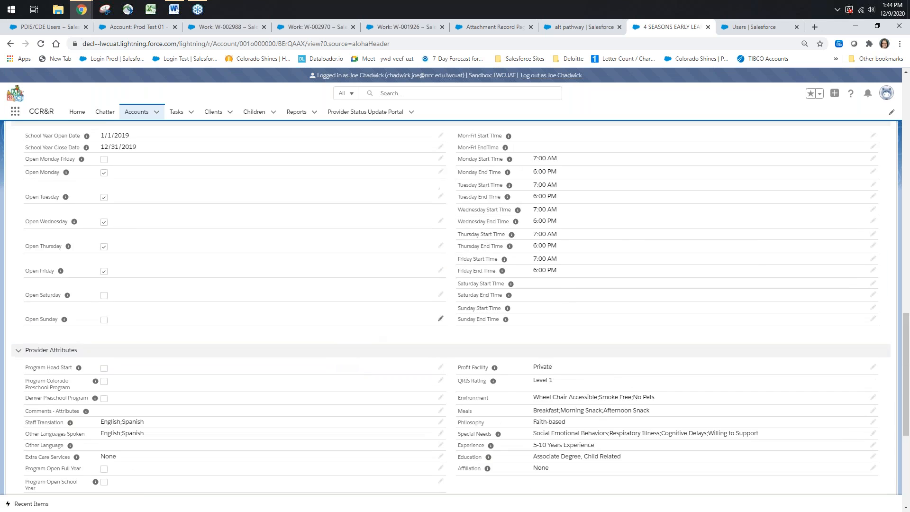
{"action": "scroll", "coordinate": [394, 246], "scroll_direction": "up", "scroll_amount": 10}
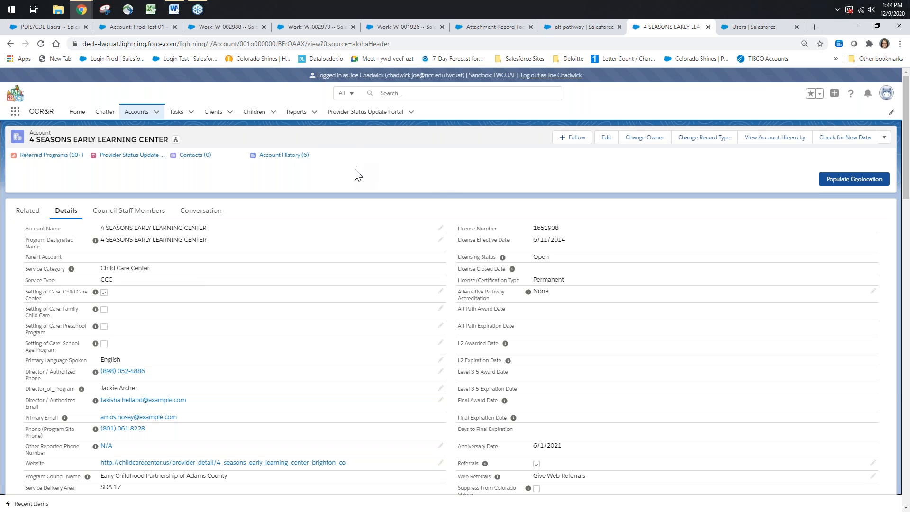
{"action": "scroll", "coordinate": [364, 189], "scroll_direction": "down", "scroll_amount": 5}
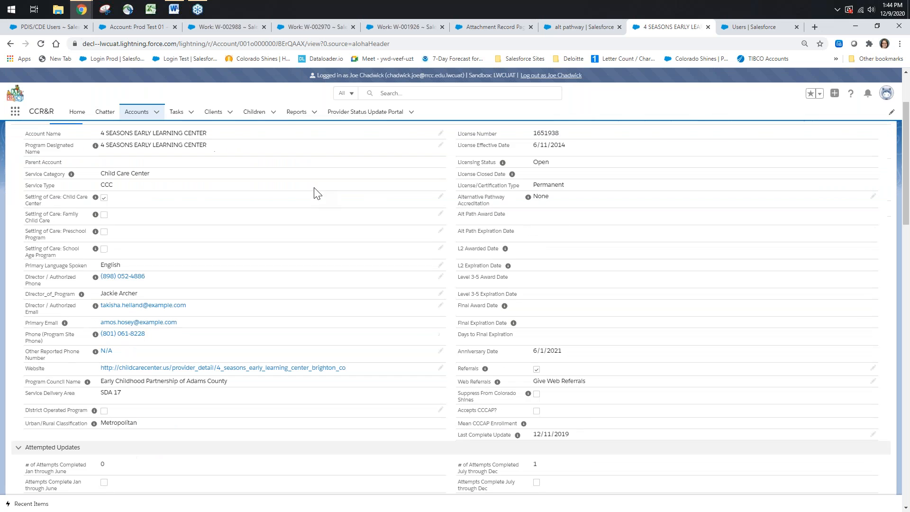
{"action": "scroll", "coordinate": [325, 188], "scroll_direction": "down", "scroll_amount": 10}
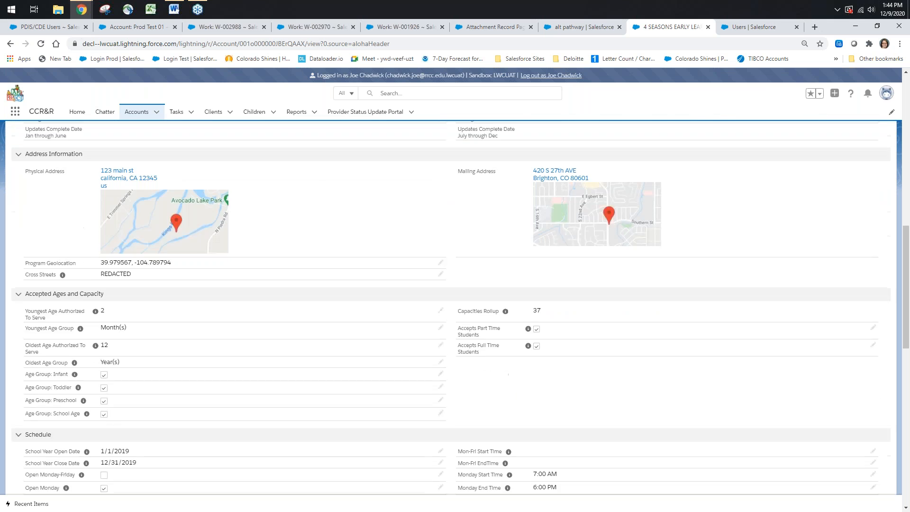
{"action": "scroll", "coordinate": [346, 200], "scroll_direction": "down", "scroll_amount": 3}
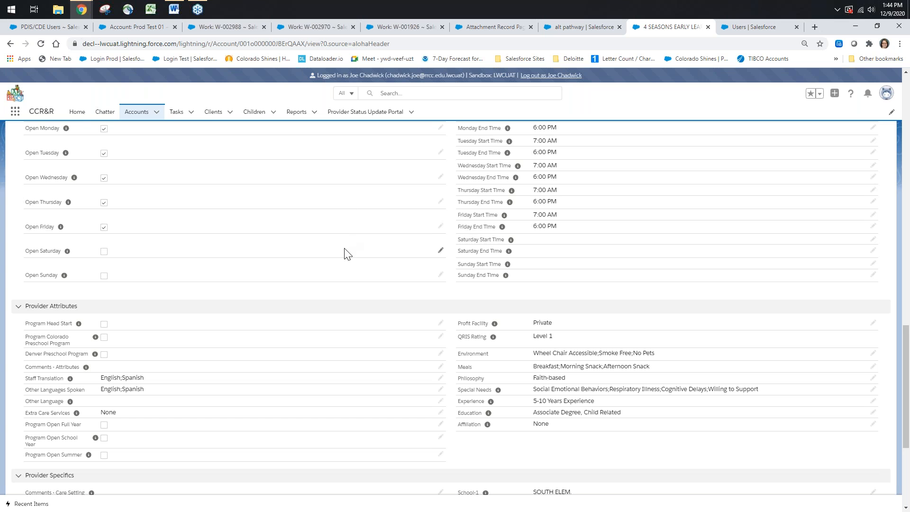
{"action": "scroll", "coordinate": [345, 254], "scroll_direction": "up", "scroll_amount": 10}
{"action": "scroll", "coordinate": [264, 237], "scroll_direction": "up", "scroll_amount": 10}
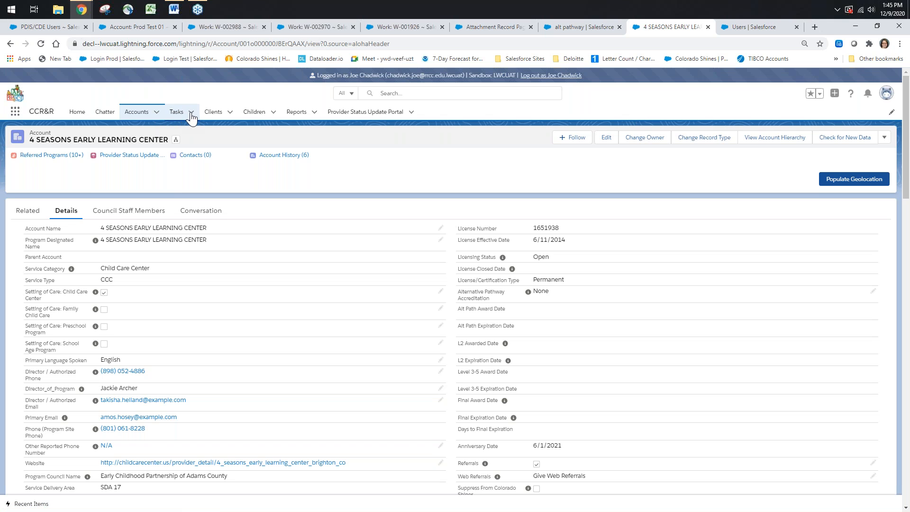
Start a new task with the Provider Activities record type
{"action": "left_click", "coordinate": [192, 114]}
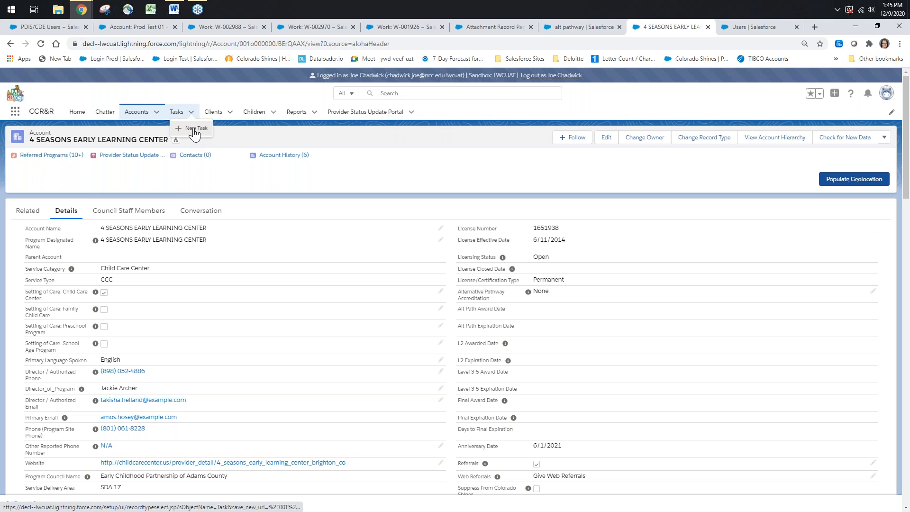
{"action": "left_click", "coordinate": [195, 131]}
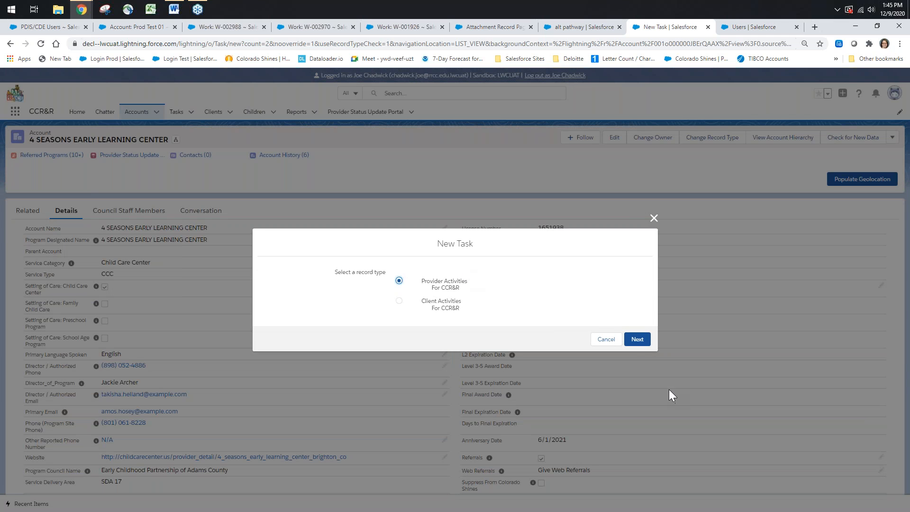
{"action": "left_click", "coordinate": [637, 340]}
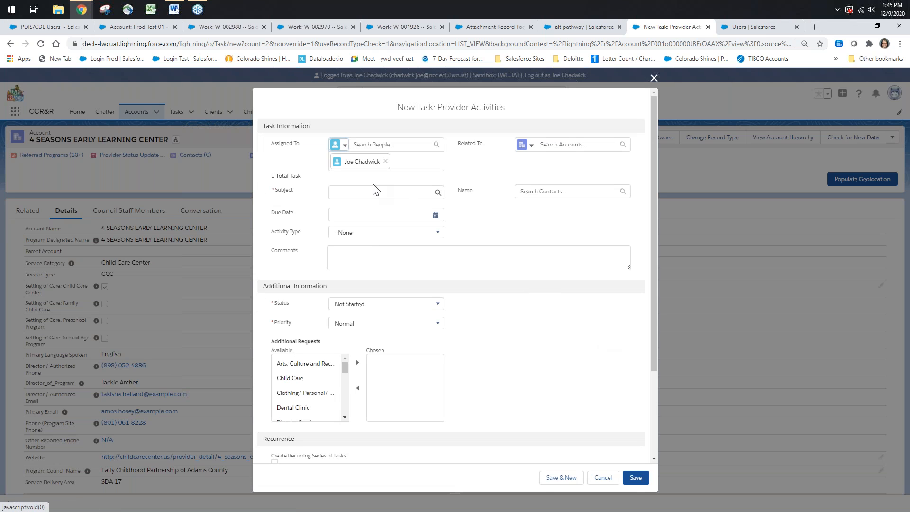
Fill in the new task with subject Provider Update, due date 12/9/2020 and activity type P-Attempted Update
{"action": "left_click", "coordinate": [374, 192]}
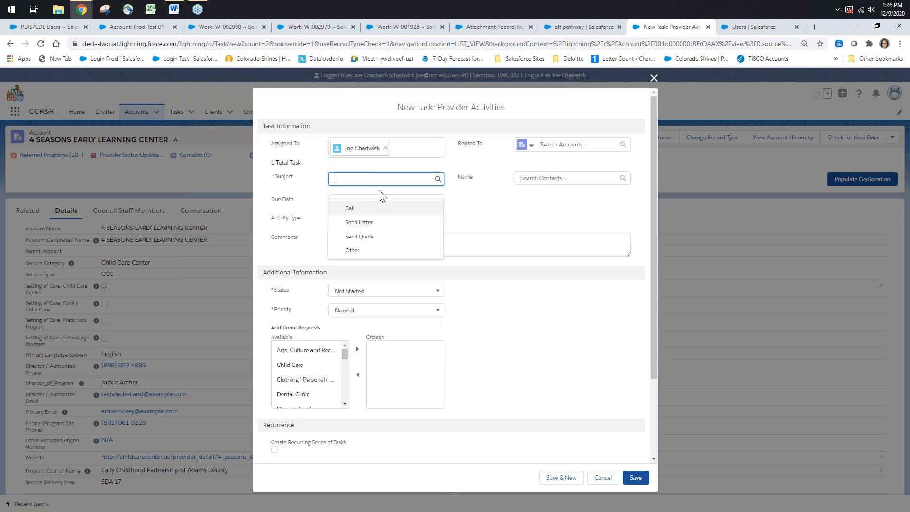
{"action": "type", "text": "Provider Update"}
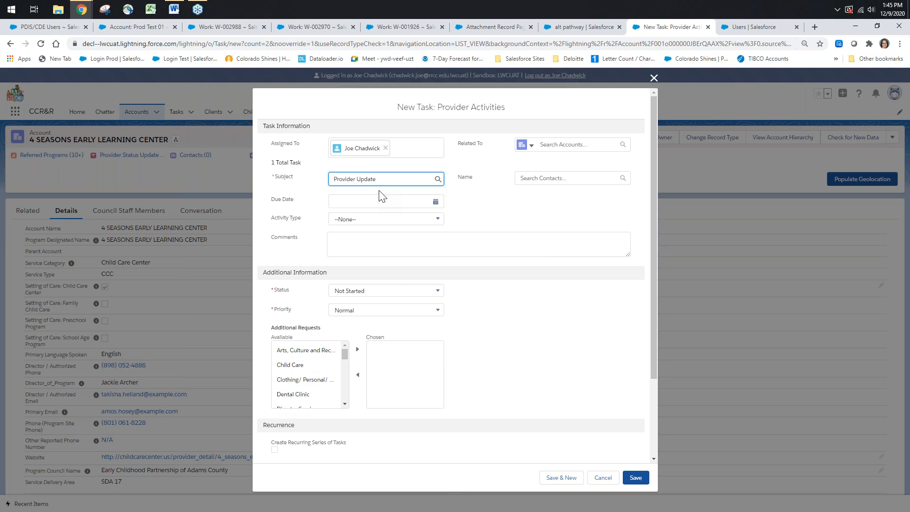
{"action": "left_click", "coordinate": [410, 202]}
{"action": "left_click", "coordinate": [389, 262]}
{"action": "left_click", "coordinate": [341, 222]}
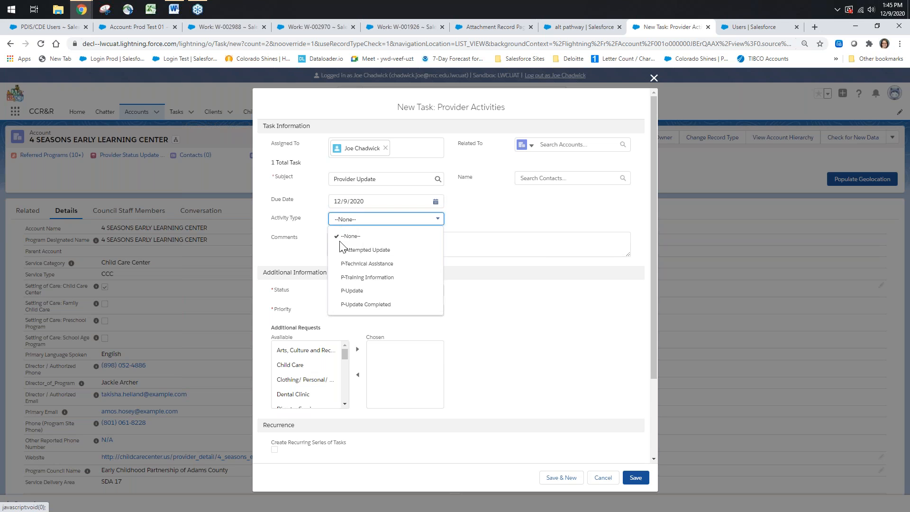
{"action": "left_click", "coordinate": [349, 251]}
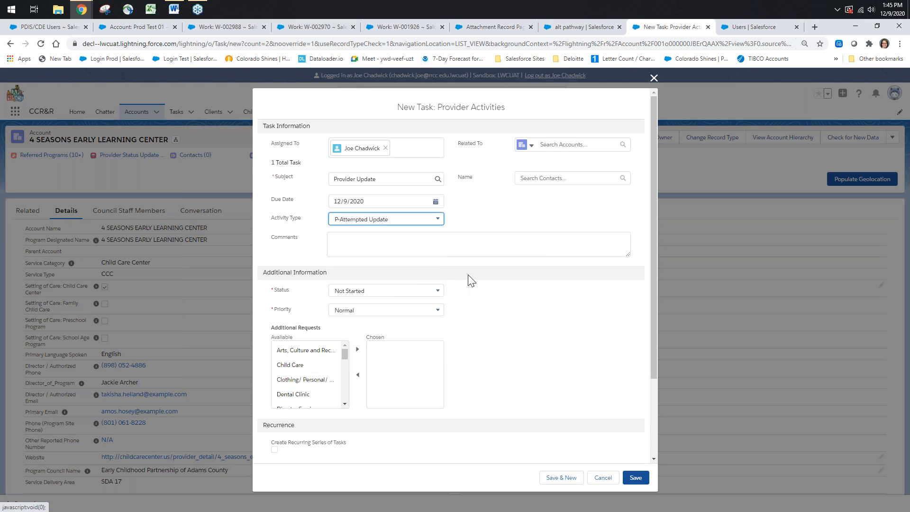
{"action": "left_click", "coordinate": [512, 215]}
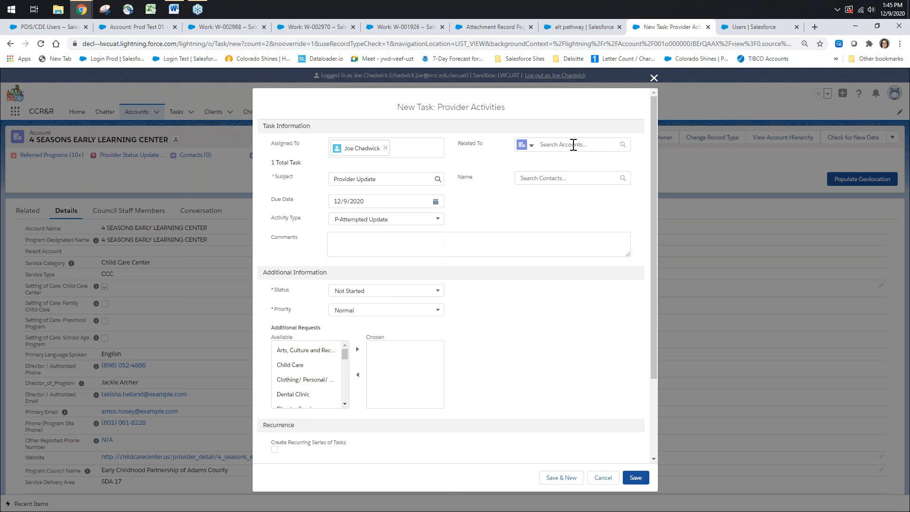
Relate the task to the 4 SEASONS EARLY LEARNING CENTER account and save it with the status Completed
{"action": "left_click", "coordinate": [573, 145]}
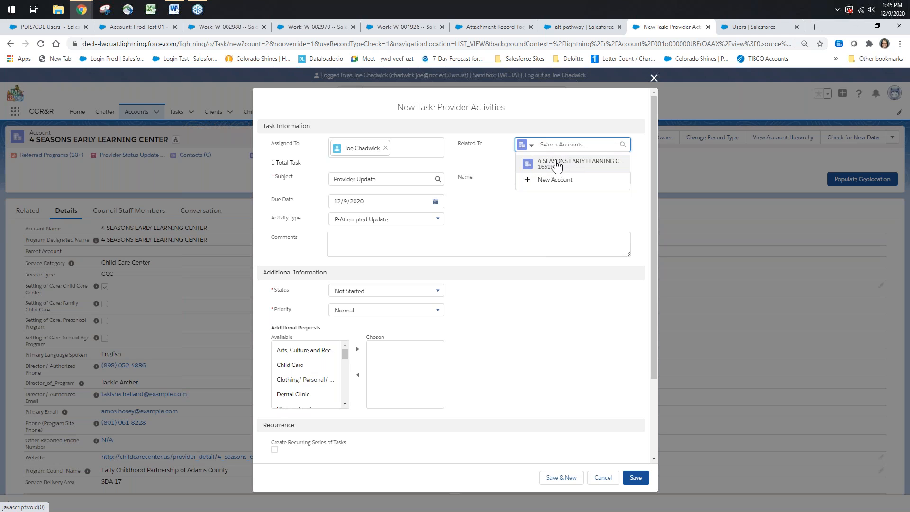
{"action": "left_click", "coordinate": [559, 167]}
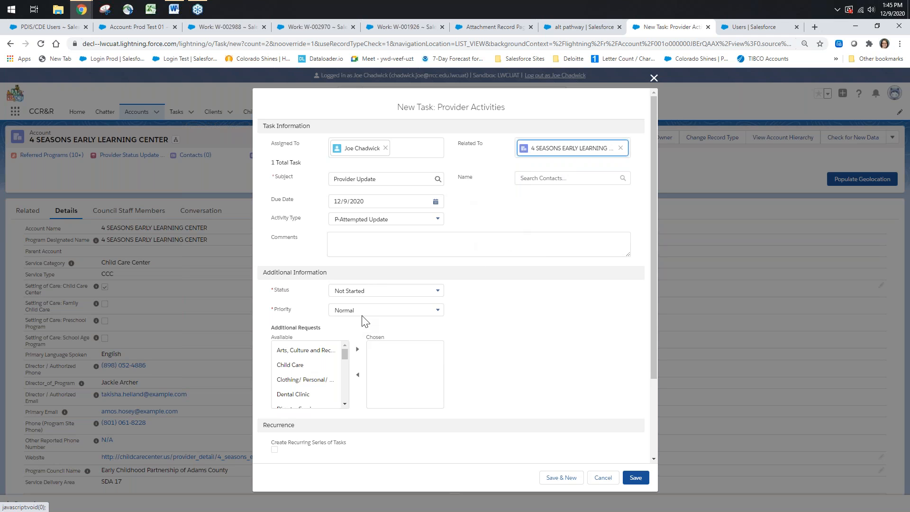
{"action": "left_click", "coordinate": [363, 291]}
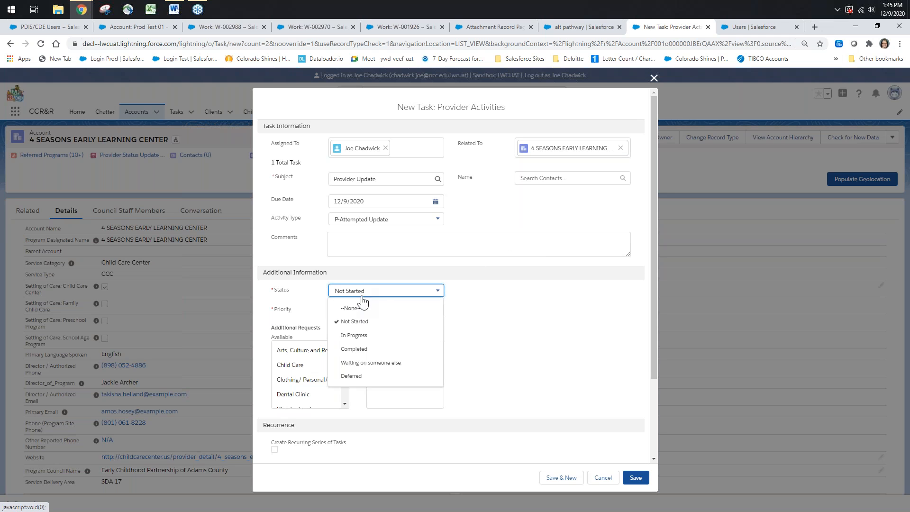
{"action": "left_click", "coordinate": [361, 351]}
{"action": "left_click", "coordinate": [646, 479]}
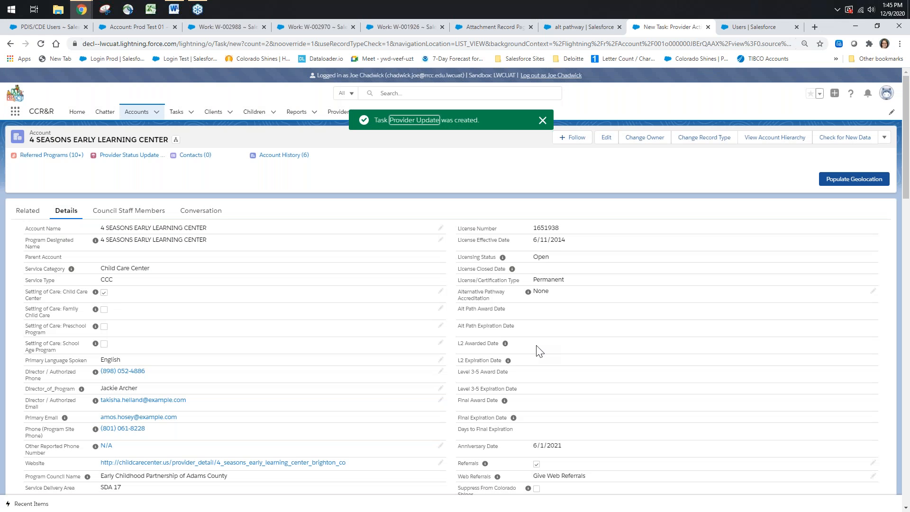
Check the number of attempts completed July through December under the account's Attempted Updates
{"action": "scroll", "coordinate": [528, 359], "scroll_direction": "down", "scroll_amount": 3}
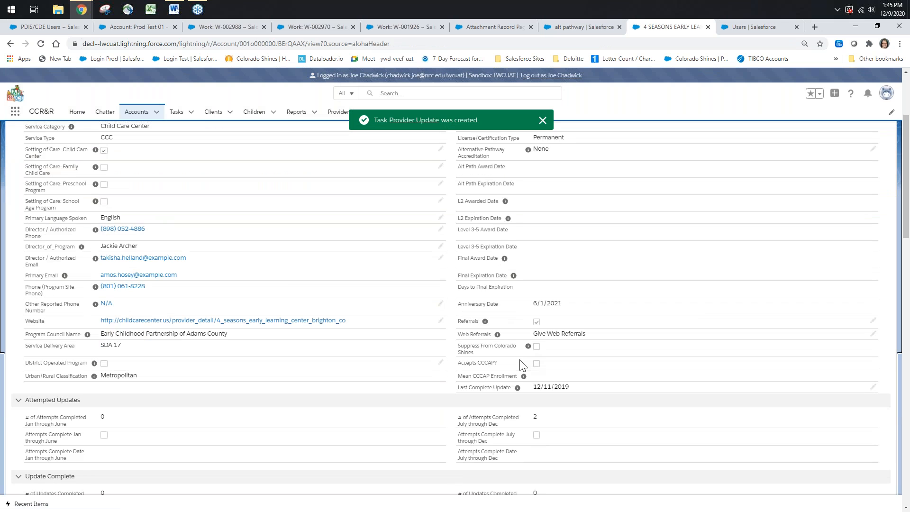
{"action": "scroll", "coordinate": [523, 365], "scroll_direction": "down", "scroll_amount": 3}
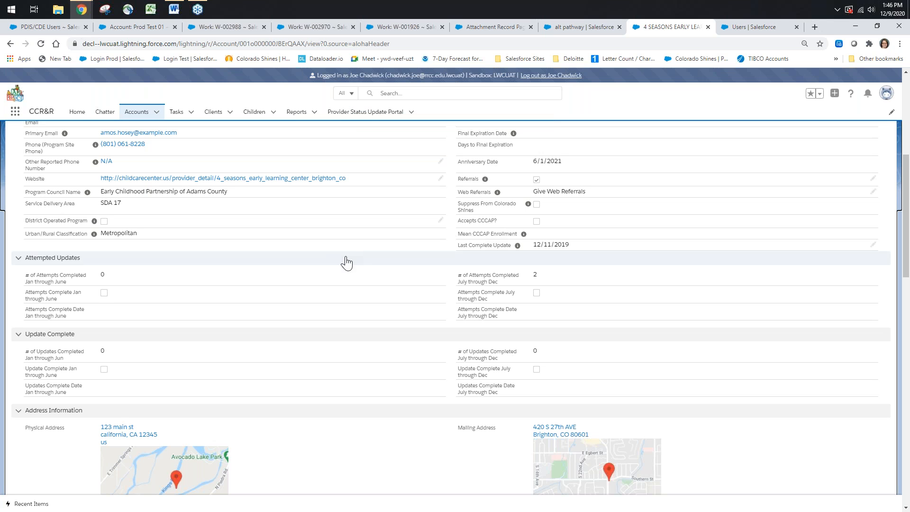
{"action": "scroll", "coordinate": [347, 263], "scroll_direction": "up", "scroll_amount": 6}
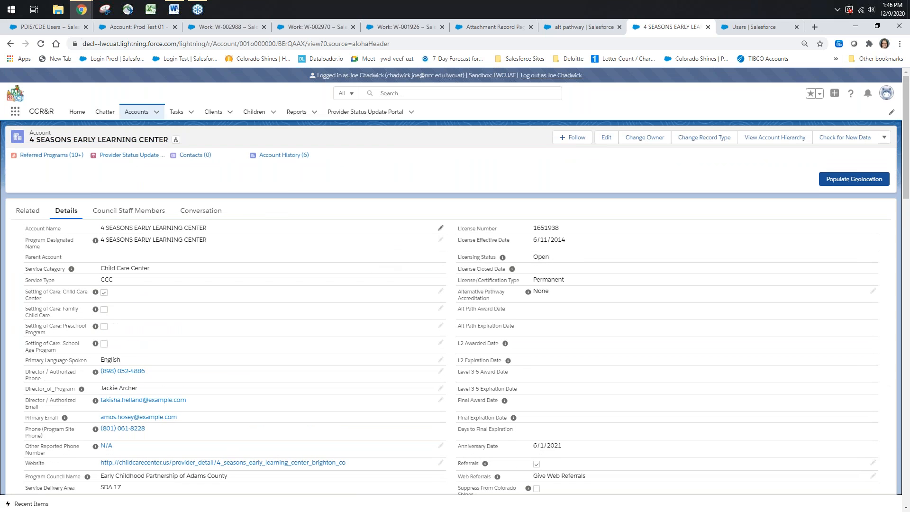
View the details of both recently viewed Provider Update tasks in the task list
{"action": "left_click", "coordinate": [177, 113]}
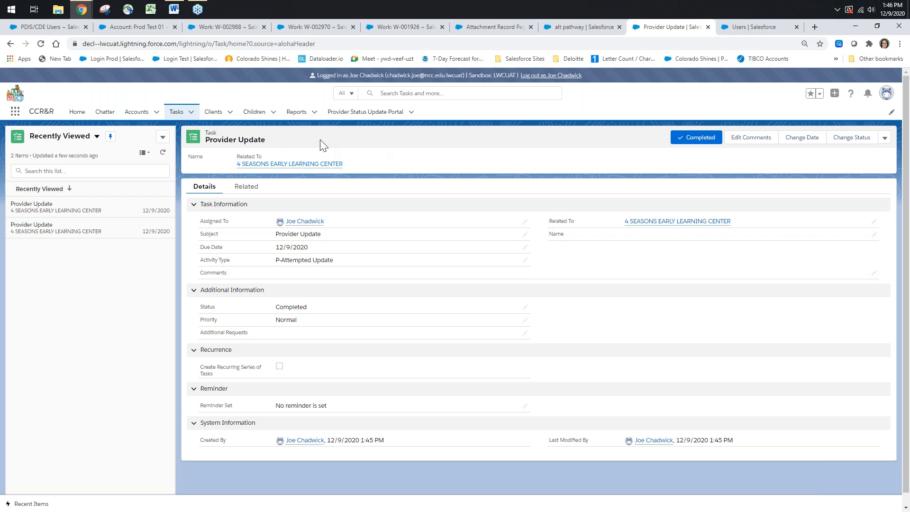
{"action": "left_click", "coordinate": [72, 210]}
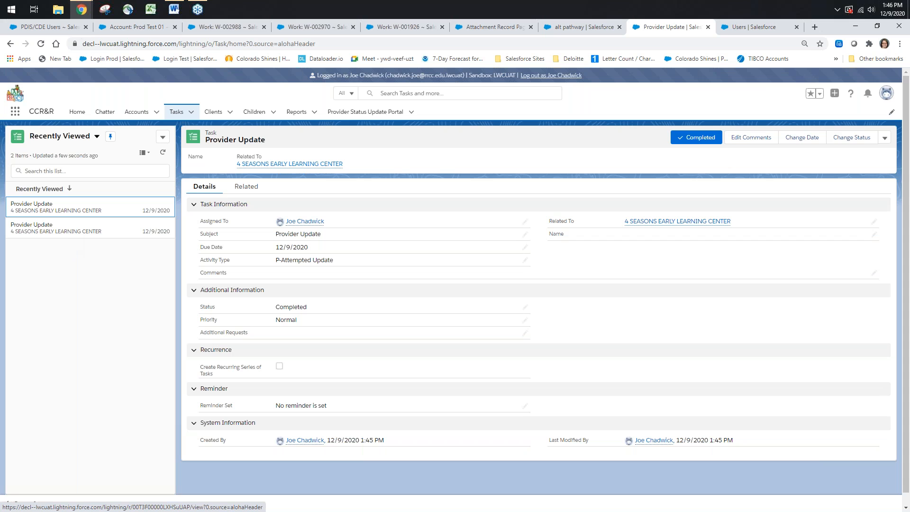
{"action": "left_click", "coordinate": [61, 233]}
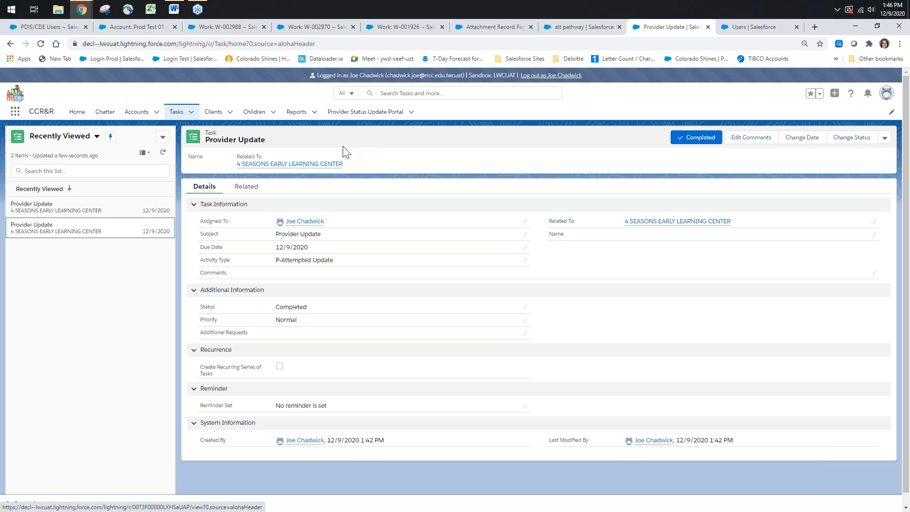
Reopen the 4 SEASONS EARLY LEARNING CENTER account and review the past activities in its Conversation timeline
{"action": "left_click", "coordinate": [136, 112]}
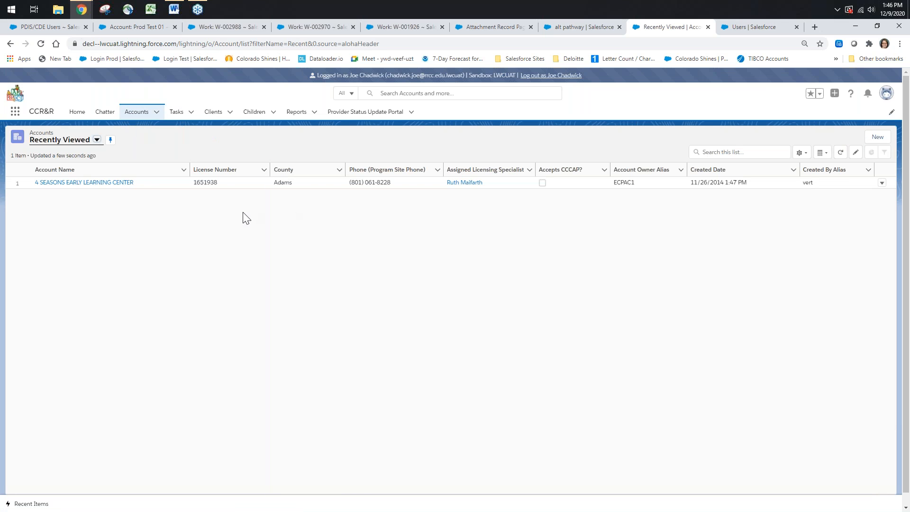
{"action": "left_click", "coordinate": [112, 183]}
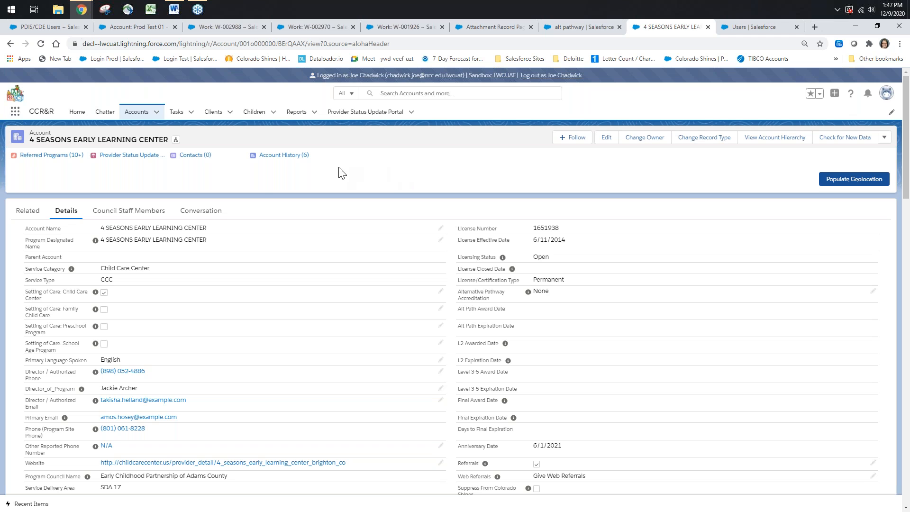
{"action": "left_click", "coordinate": [203, 217]}
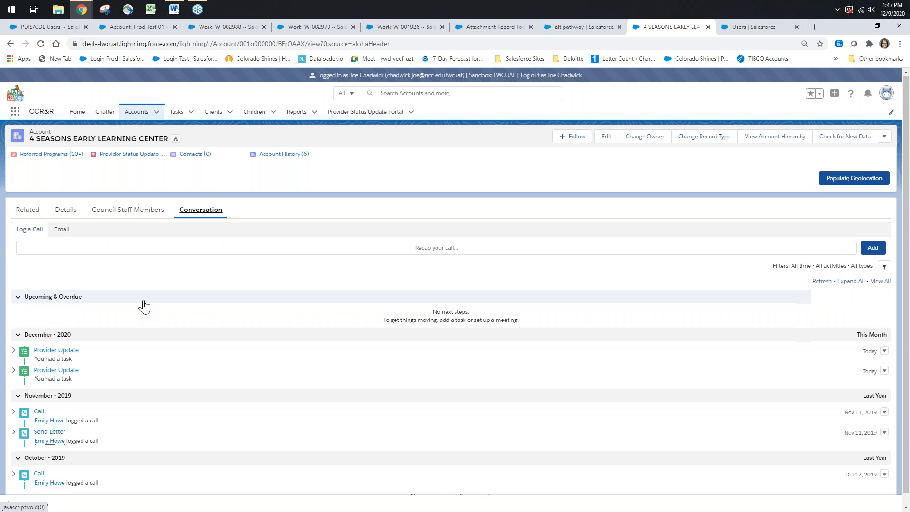
{"action": "scroll", "coordinate": [145, 308], "scroll_direction": "down", "scroll_amount": 1}
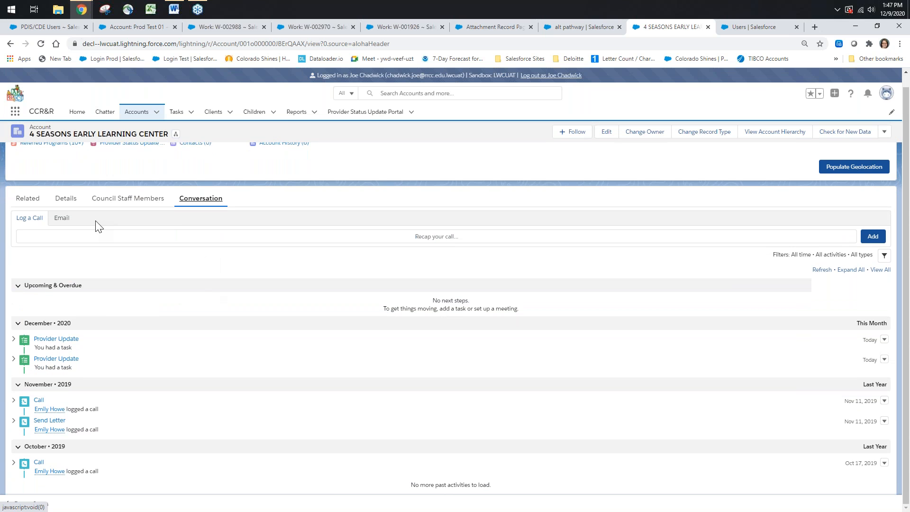
Look over the account's email composer and open the form for logging a call
{"action": "left_click", "coordinate": [62, 220]}
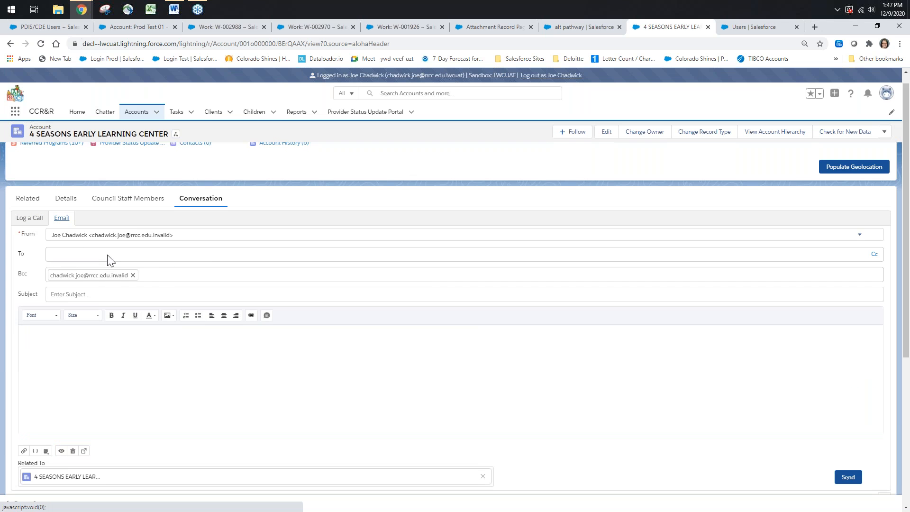
{"action": "left_click", "coordinate": [66, 260]}
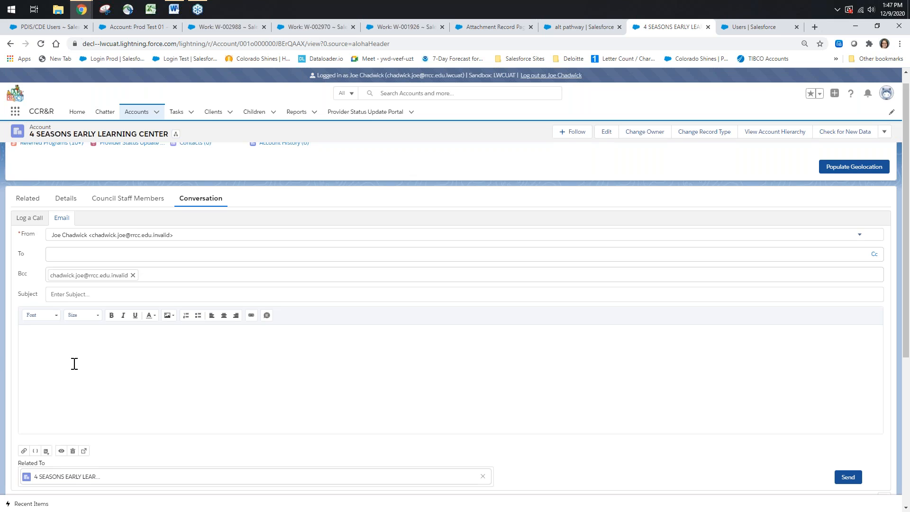
{"action": "left_click", "coordinate": [29, 219]}
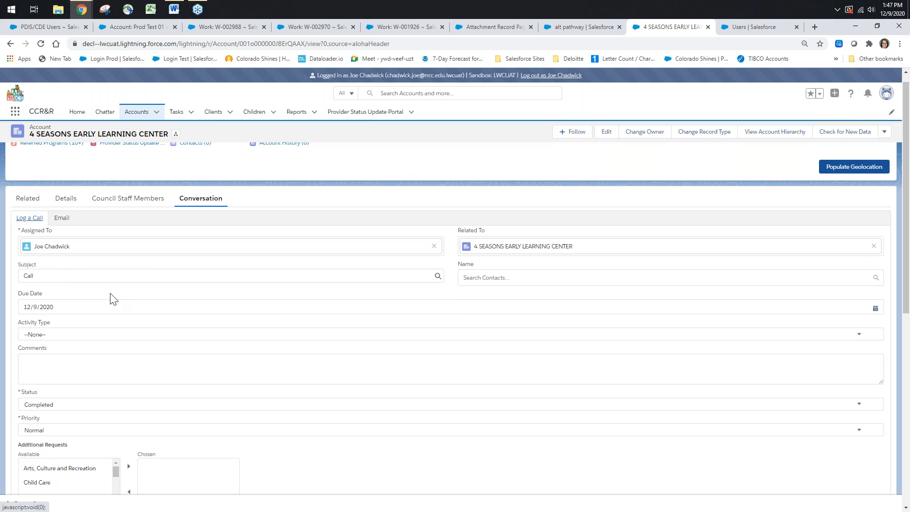
Look over the fields of the call logging form on the account's Conversation view
{"action": "scroll", "coordinate": [129, 289], "scroll_direction": "down", "scroll_amount": 1}
{"action": "scroll", "coordinate": [201, 288], "scroll_direction": "up", "scroll_amount": 1}
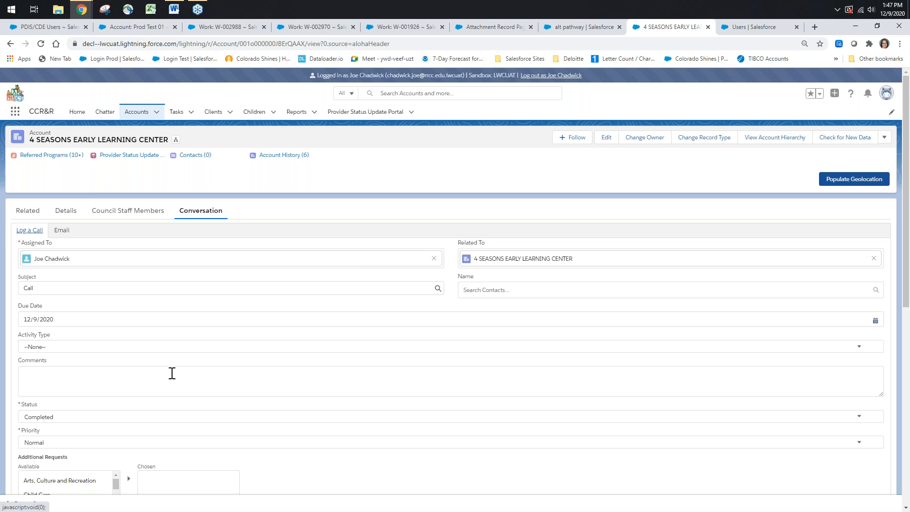
{"action": "scroll", "coordinate": [172, 373], "scroll_direction": "down", "scroll_amount": 1}
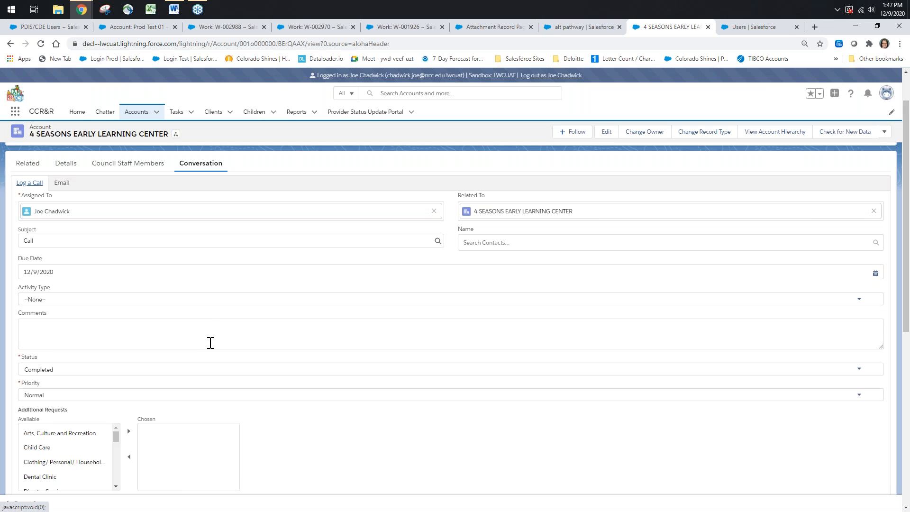
{"action": "scroll", "coordinate": [211, 341], "scroll_direction": "up", "scroll_amount": 1}
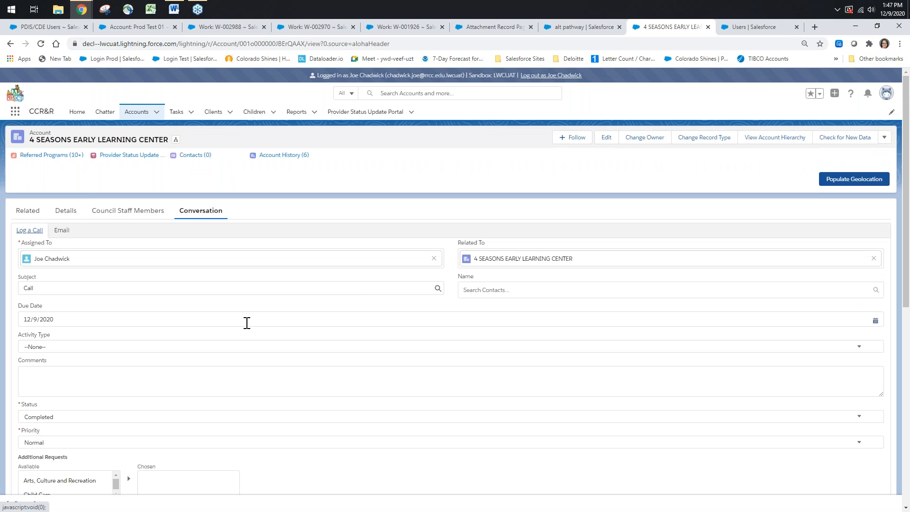
{"action": "left_click", "coordinate": [202, 213]}
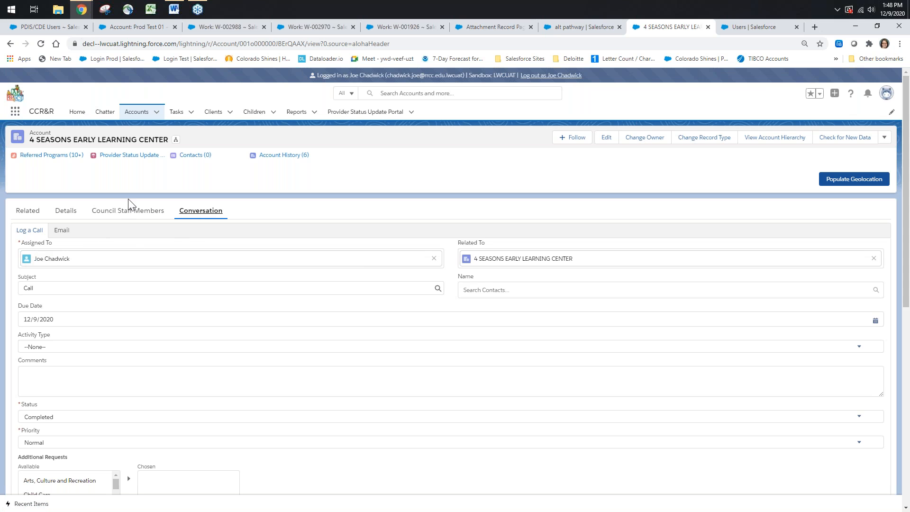
View the account's detail fields and compare them with its Conversation view
{"action": "left_click", "coordinate": [67, 212]}
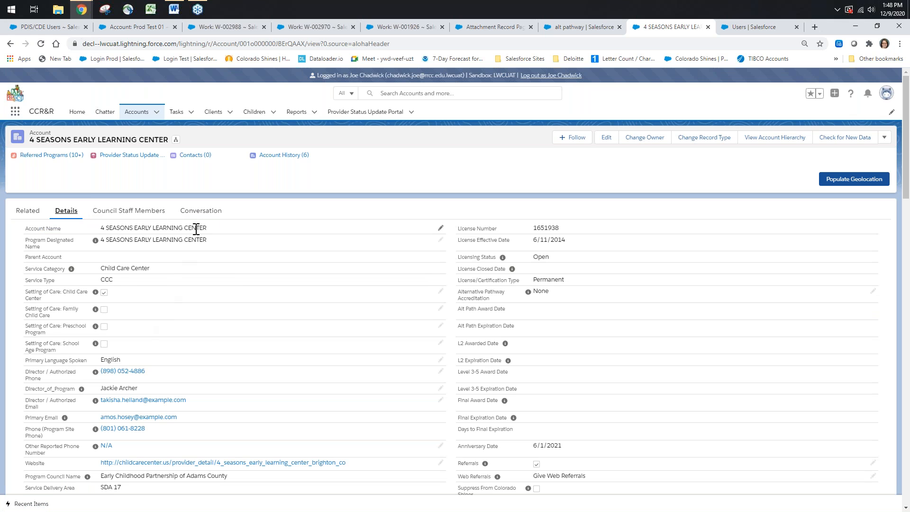
{"action": "left_click", "coordinate": [201, 212]}
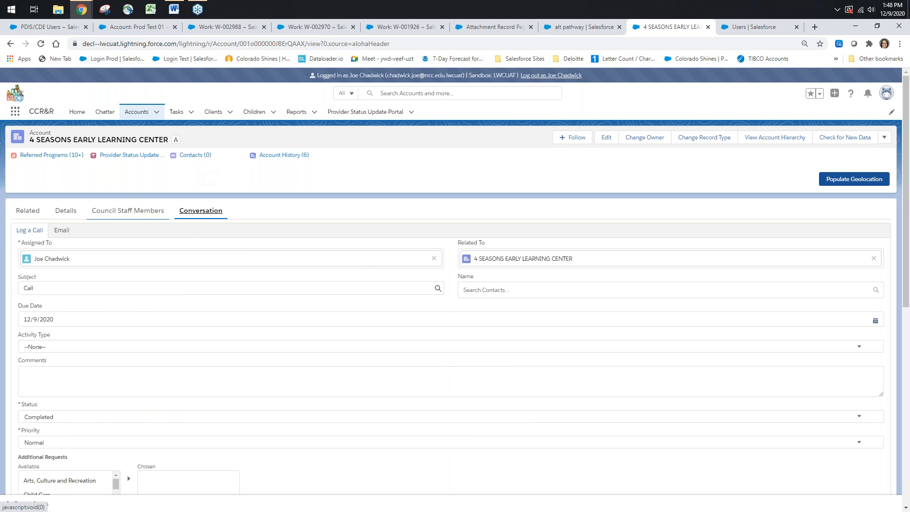
{"action": "left_click", "coordinate": [66, 216]}
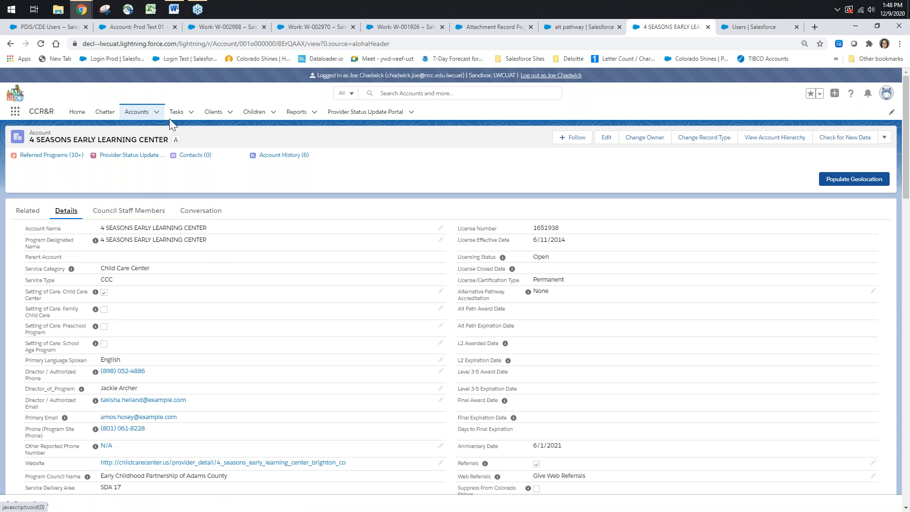
{"action": "left_click", "coordinate": [191, 114]}
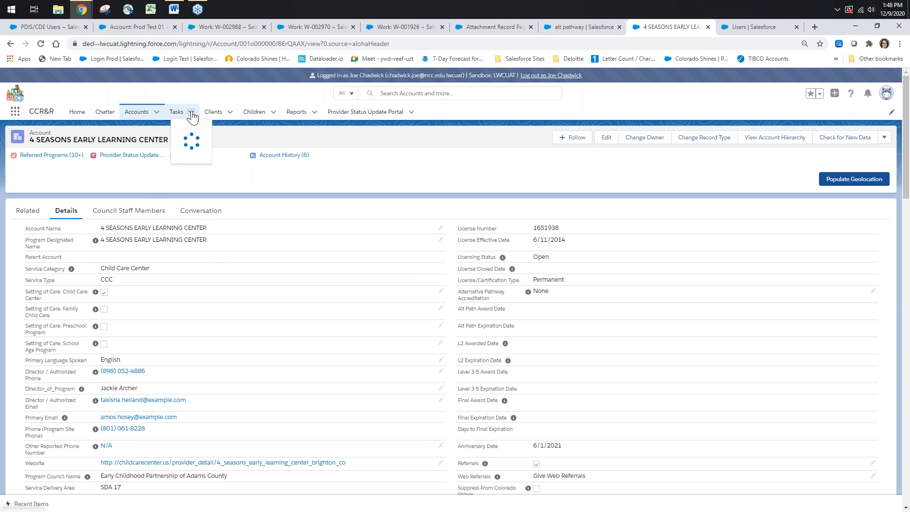
Compose an email from the account's Conversation view to a suggested internal user with the body "Test" and try to send it
{"action": "left_click", "coordinate": [201, 214]}
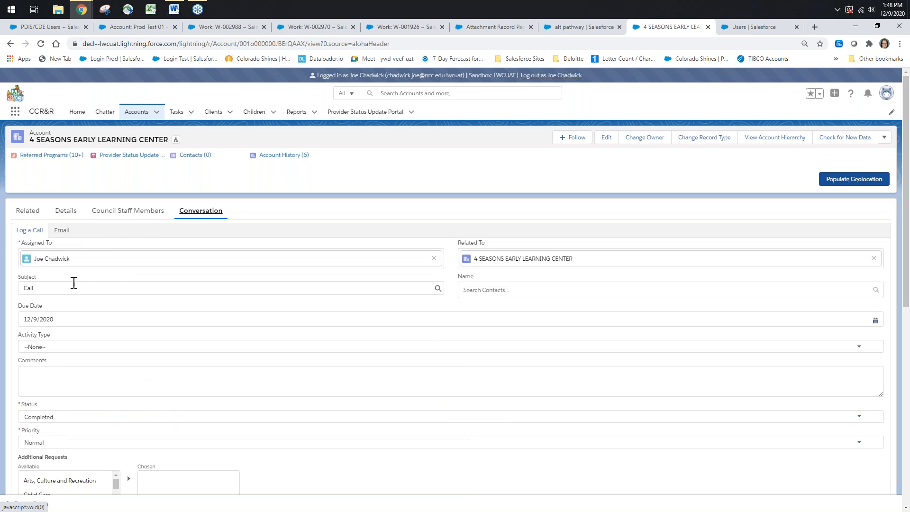
{"action": "left_click", "coordinate": [62, 231]}
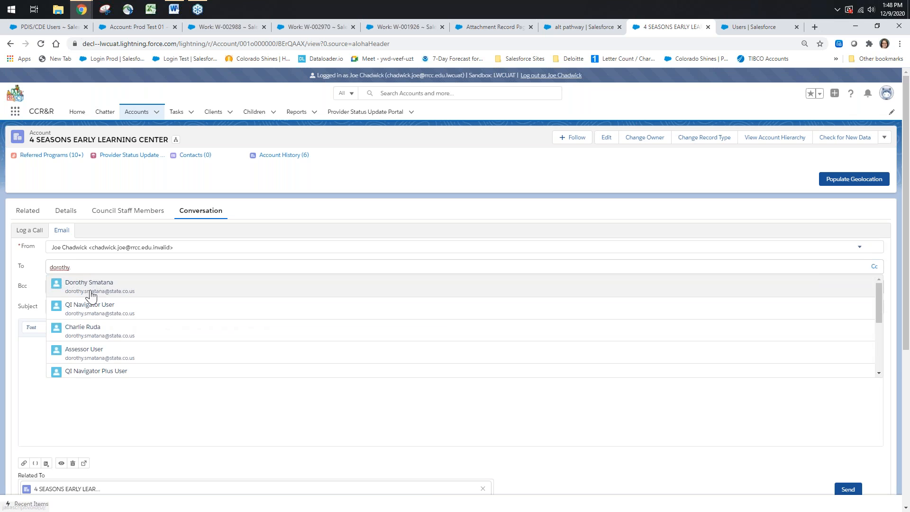
{"action": "left_click", "coordinate": [91, 294]}
{"action": "left_click", "coordinate": [47, 352]}
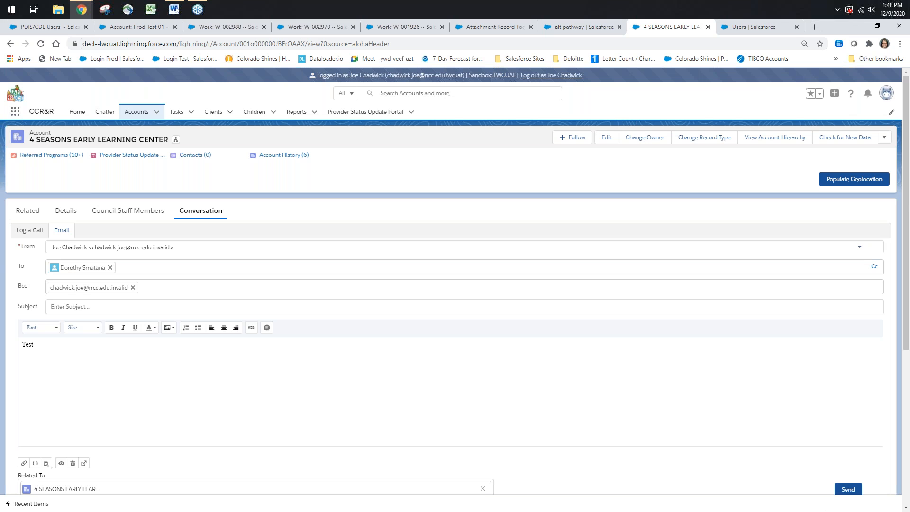
{"action": "left_click", "coordinate": [848, 489]}
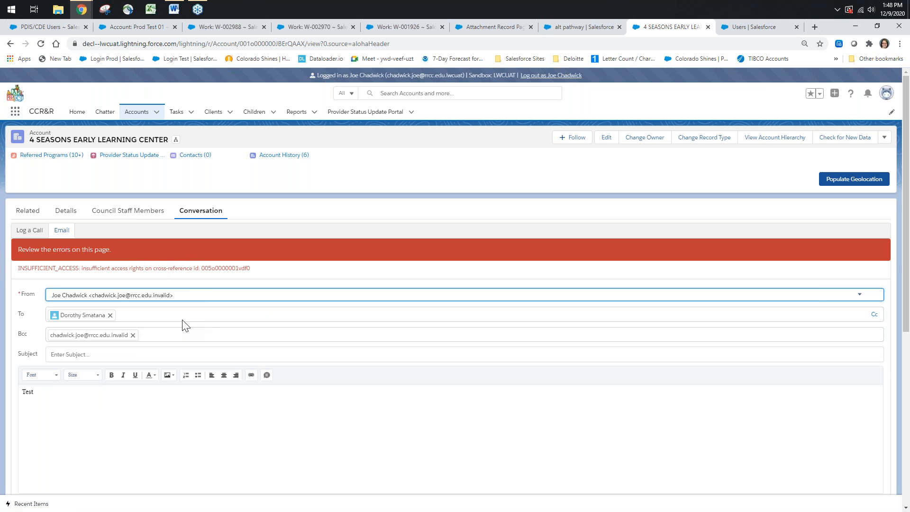
Remove the Bcc recipient from the email and check which sender addresses are available
{"action": "left_click", "coordinate": [130, 336]}
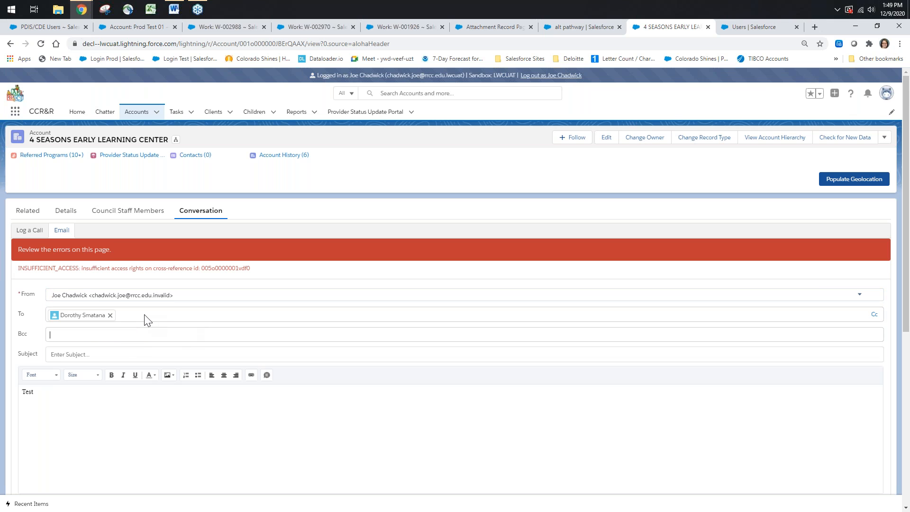
{"action": "left_click", "coordinate": [181, 296]}
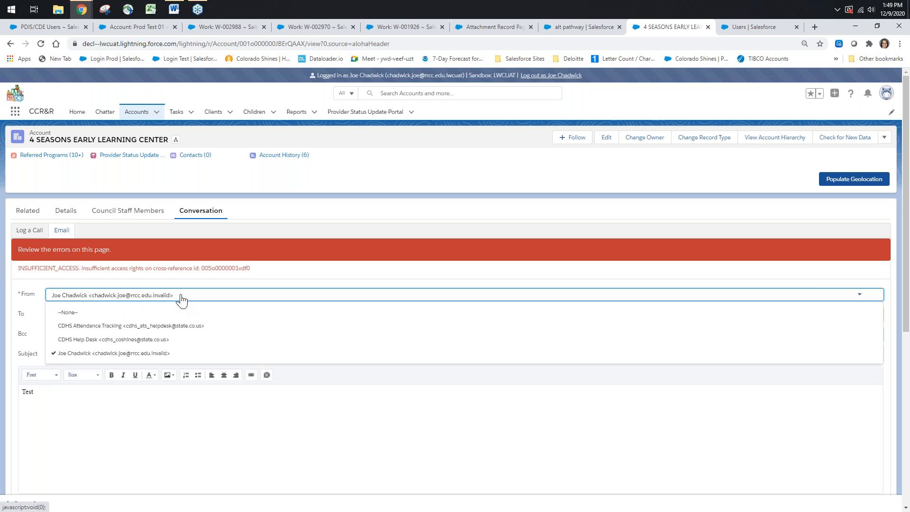
{"action": "left_click", "coordinate": [192, 297]}
{"action": "left_click", "coordinate": [189, 297]}
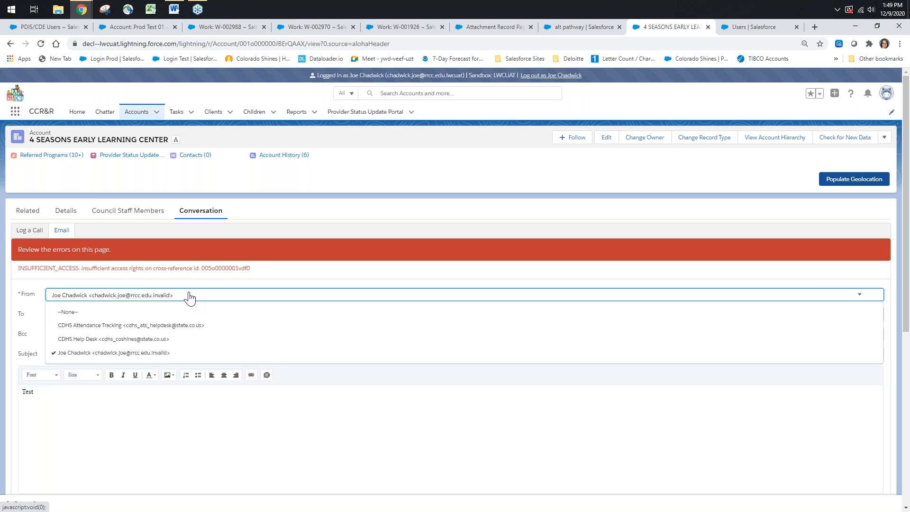
{"action": "left_click", "coordinate": [186, 297]}
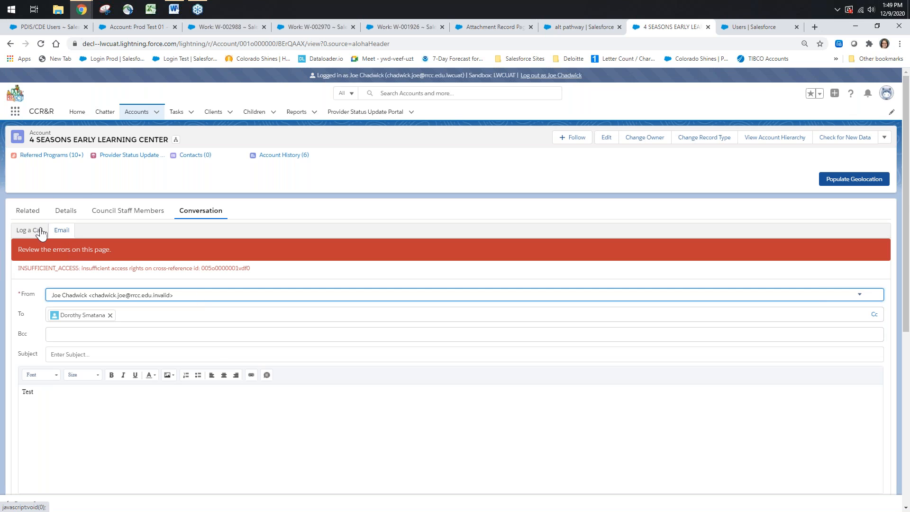
Set the email's sender to CDHS Help Desk and its subject to "Test", send it, and review the Conversation timeline
{"action": "left_click", "coordinate": [60, 230]}
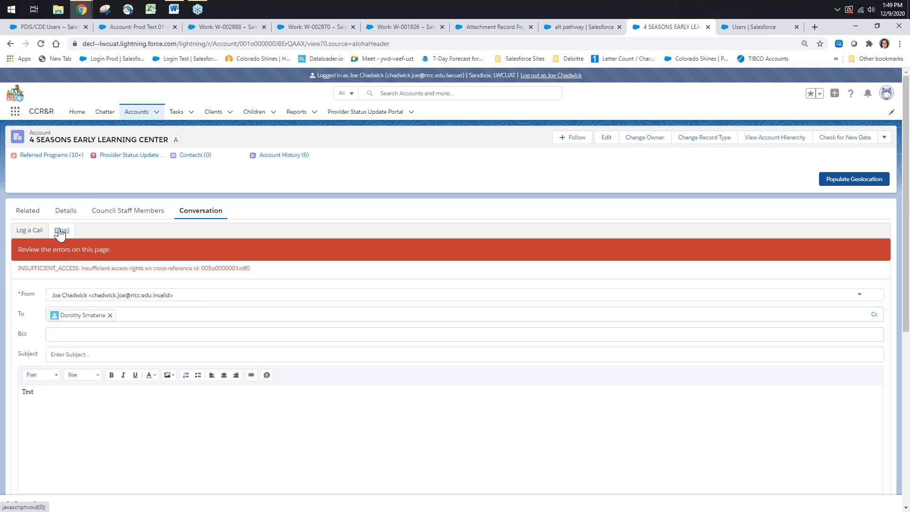
{"action": "left_click", "coordinate": [89, 295]}
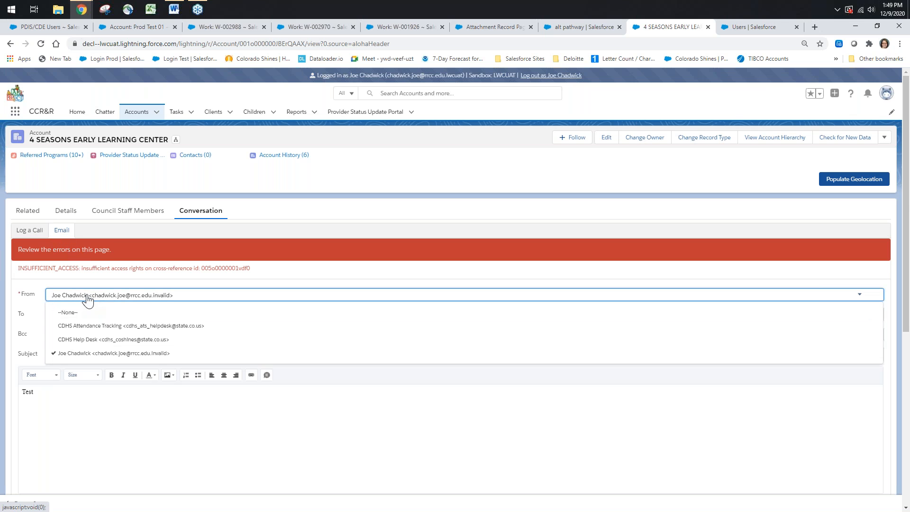
{"action": "left_click", "coordinate": [84, 340]}
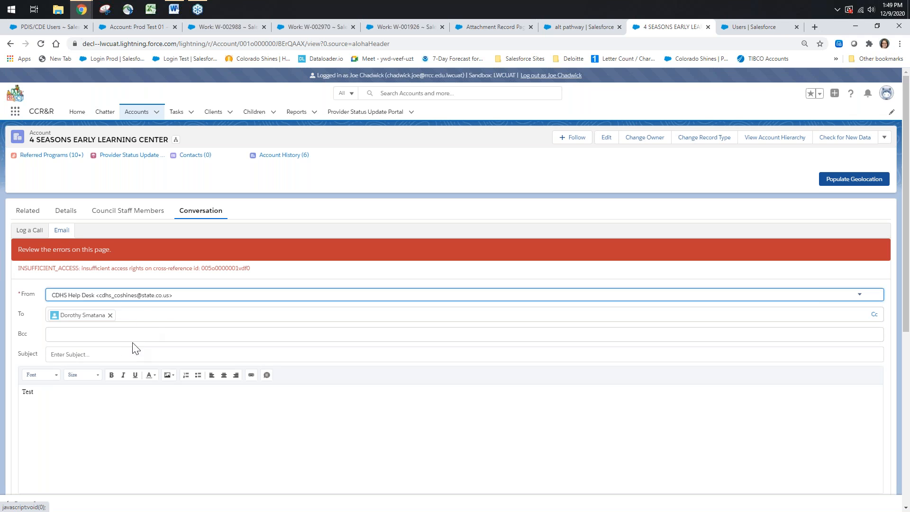
{"action": "left_click", "coordinate": [109, 361]}
{"action": "type", "text": "Test"}
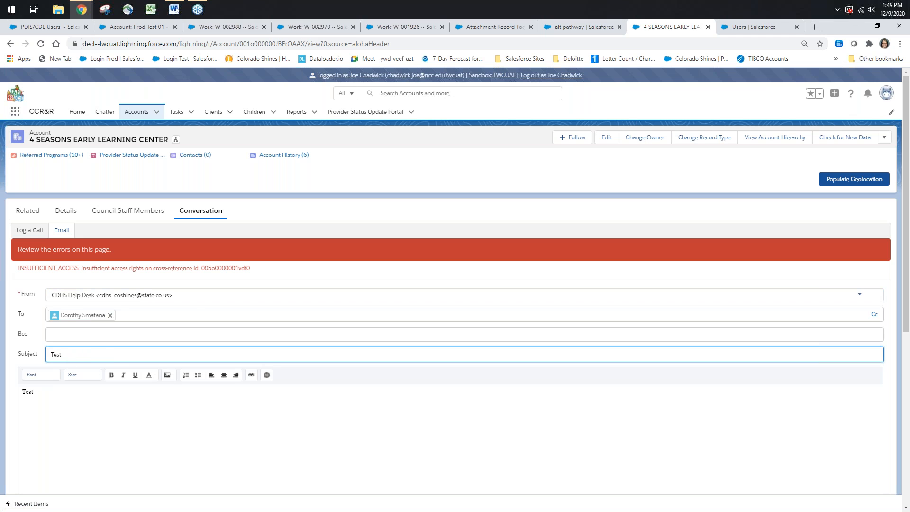
{"action": "left_click", "coordinate": [515, 445]}
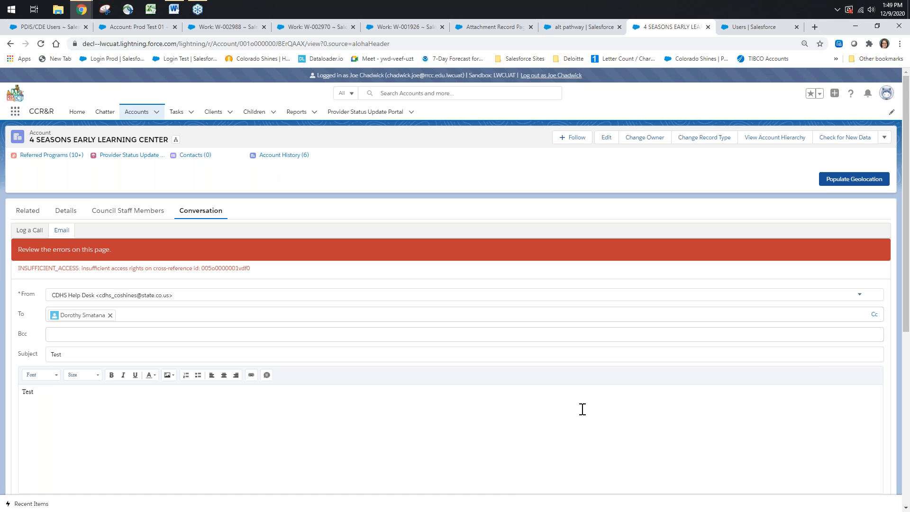
{"action": "scroll", "coordinate": [577, 404], "scroll_direction": "down", "scroll_amount": 4}
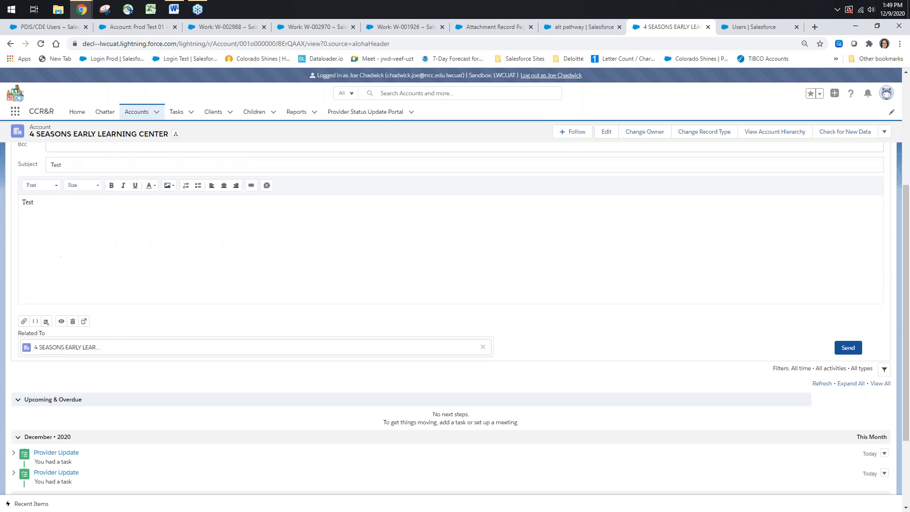
{"action": "left_click", "coordinate": [847, 349]}
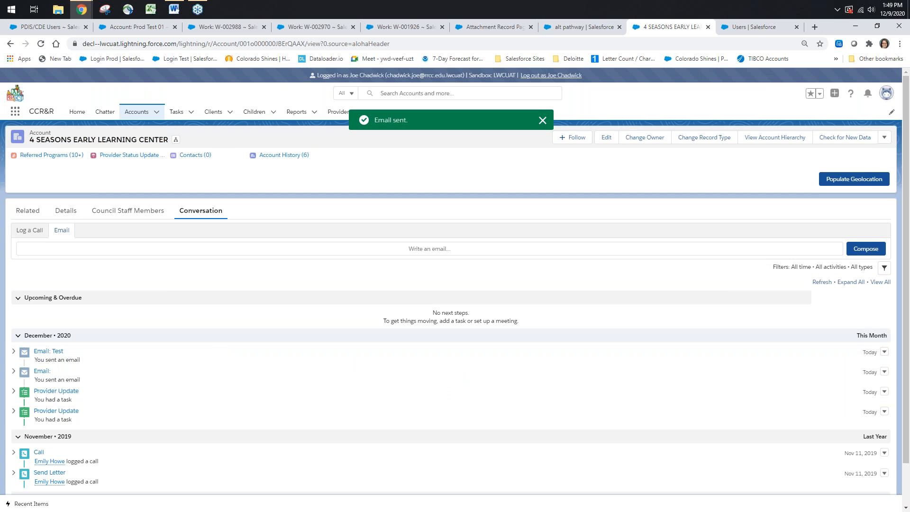
{"action": "scroll", "coordinate": [101, 328], "scroll_direction": "down", "scroll_amount": 1}
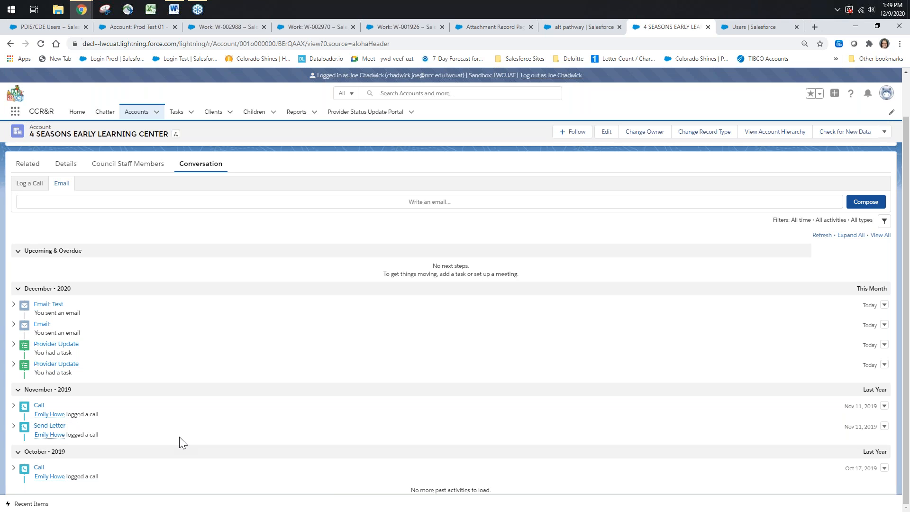
{"action": "scroll", "coordinate": [183, 441], "scroll_direction": "up", "scroll_amount": 2}
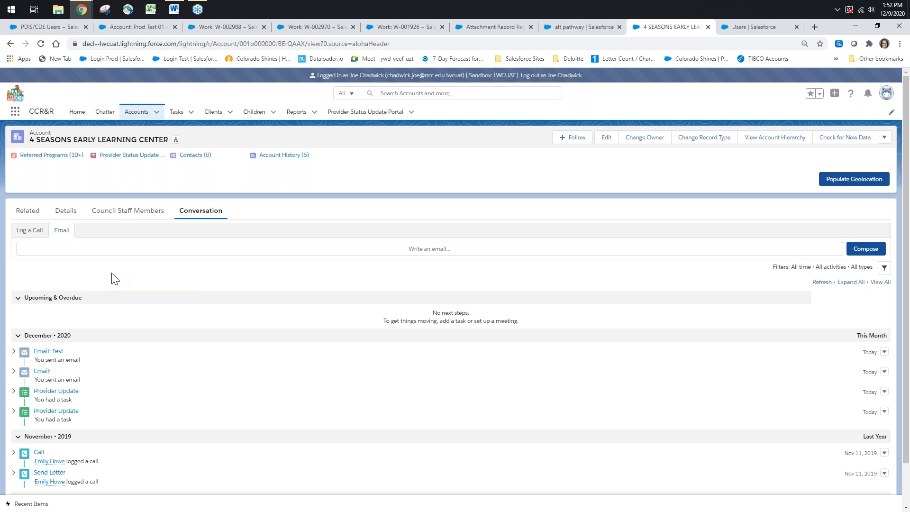
Go to the Home page and view it in Salesforce Classic
{"action": "left_click", "coordinate": [106, 113]}
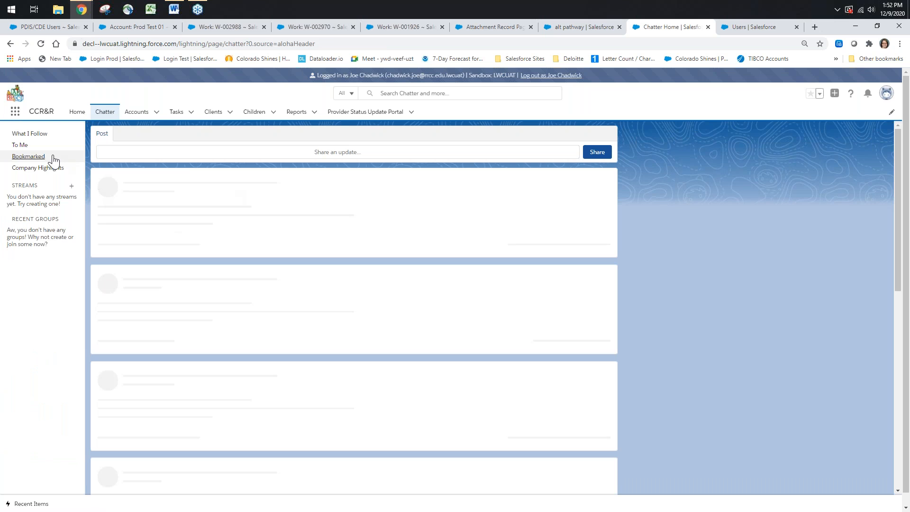
{"action": "left_click", "coordinate": [77, 111]}
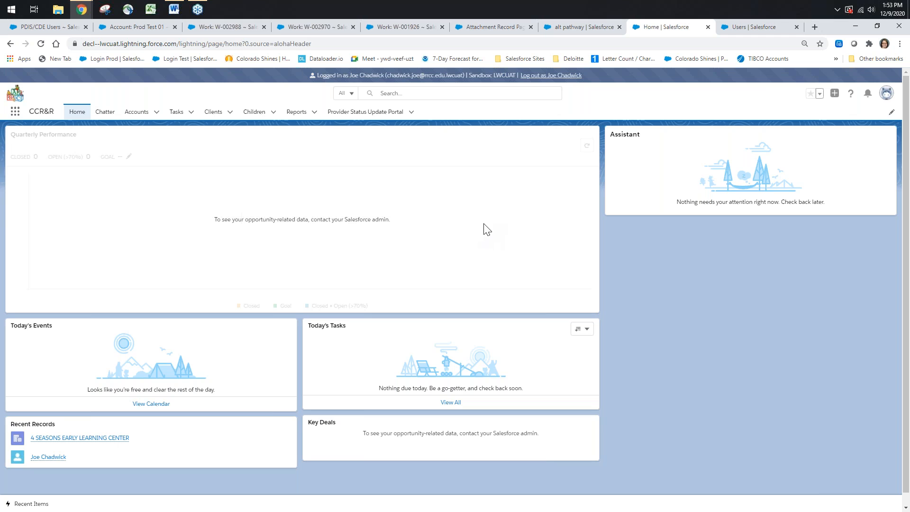
{"action": "left_click", "coordinate": [886, 93]}
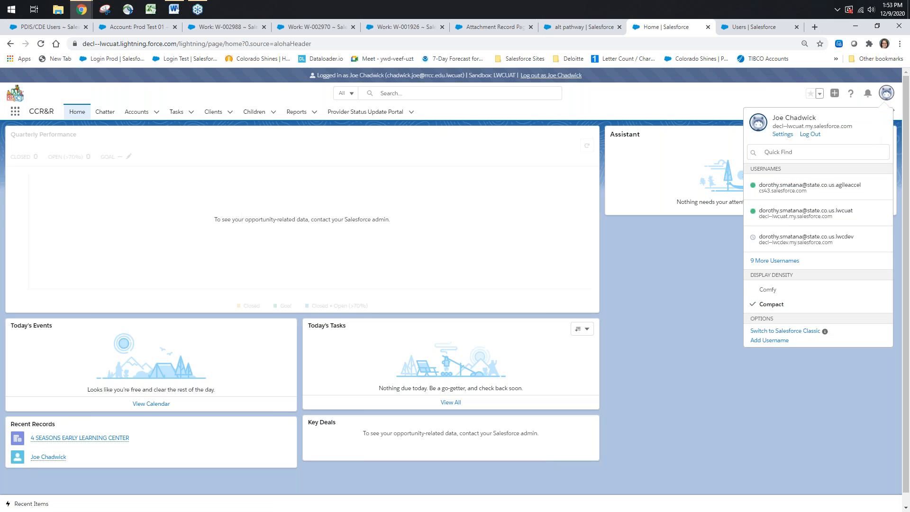
{"action": "left_click", "coordinate": [784, 332]}
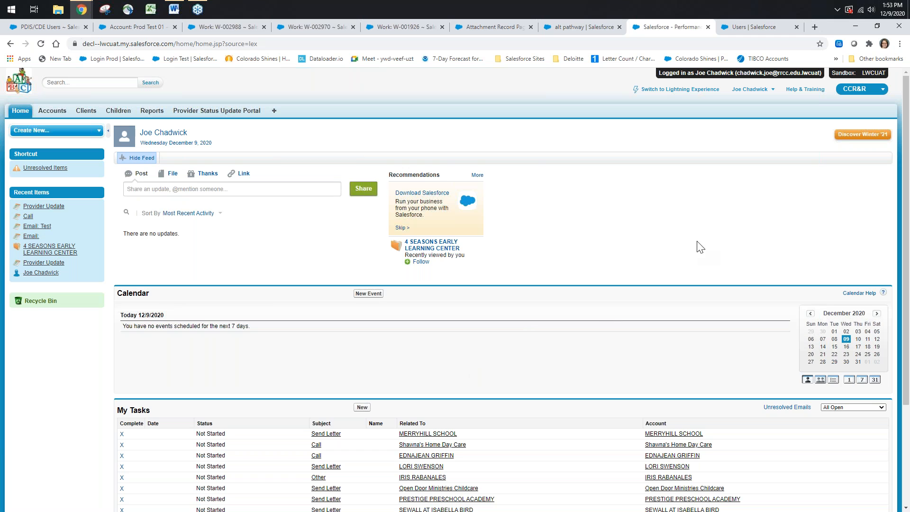
Switch back to Lightning Experience and reopen the 4 SEASONS EARLY LEARNING CENTER account
{"action": "left_click", "coordinate": [662, 94]}
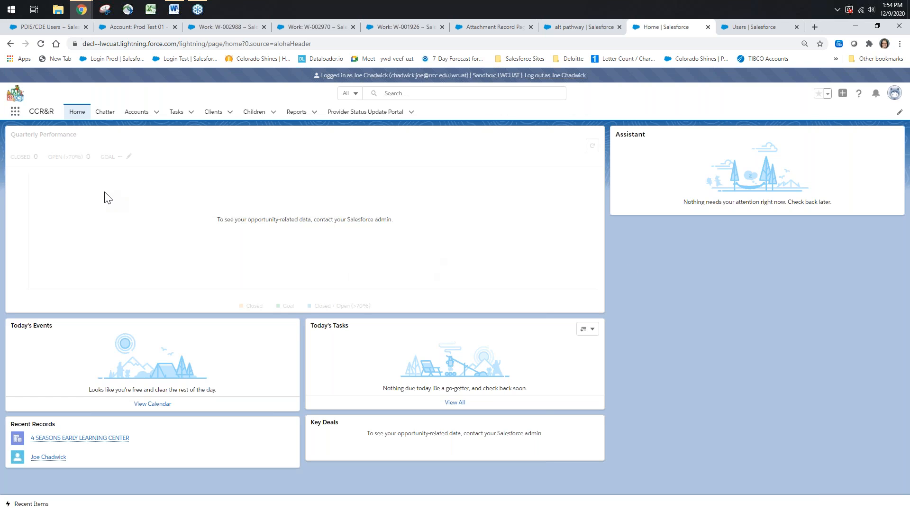
{"action": "left_click", "coordinate": [137, 112]}
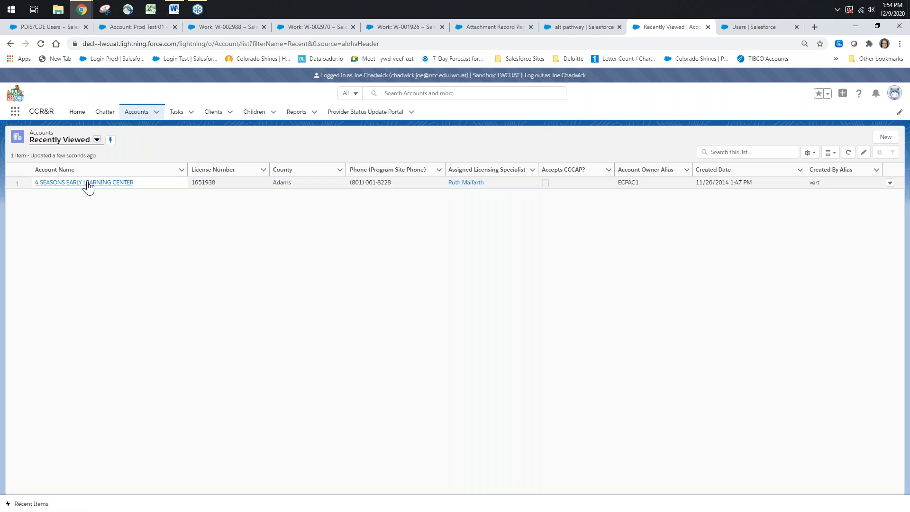
{"action": "left_click", "coordinate": [88, 185]}
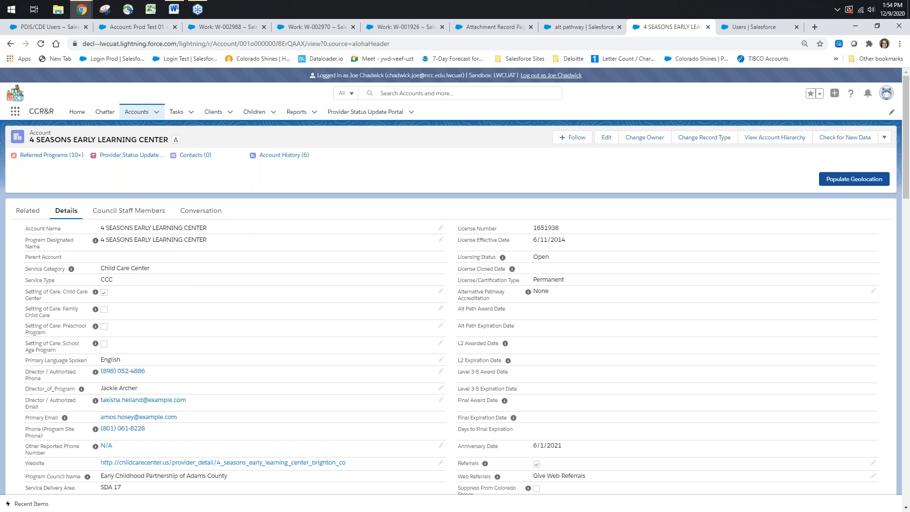
Examine the Related To account lookup on a new Provider Activities task form and close the form without saving
{"action": "left_click", "coordinate": [176, 113]}
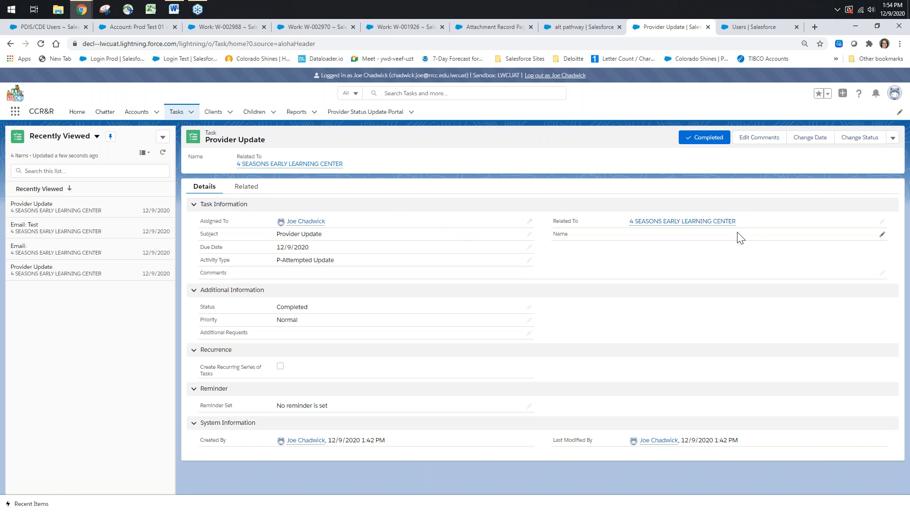
{"action": "left_click", "coordinate": [191, 112]}
{"action": "left_click", "coordinate": [192, 130]}
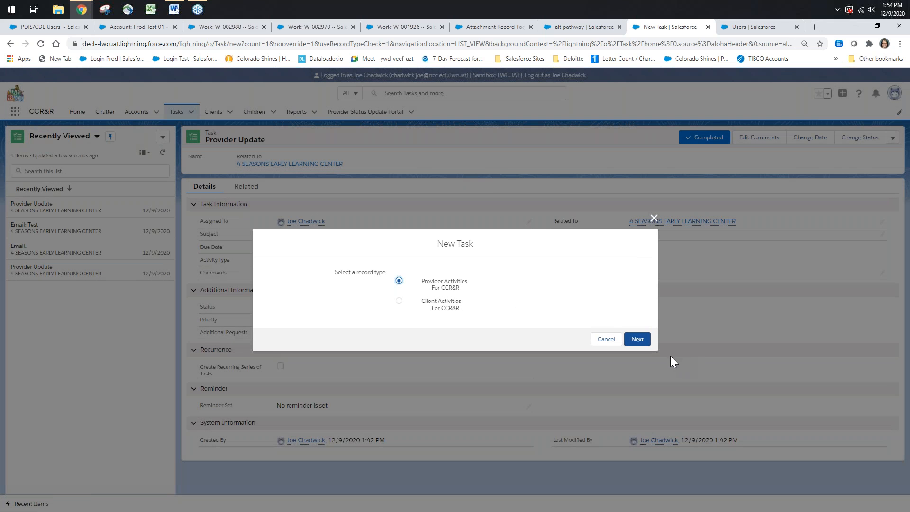
{"action": "left_click", "coordinate": [636, 339]}
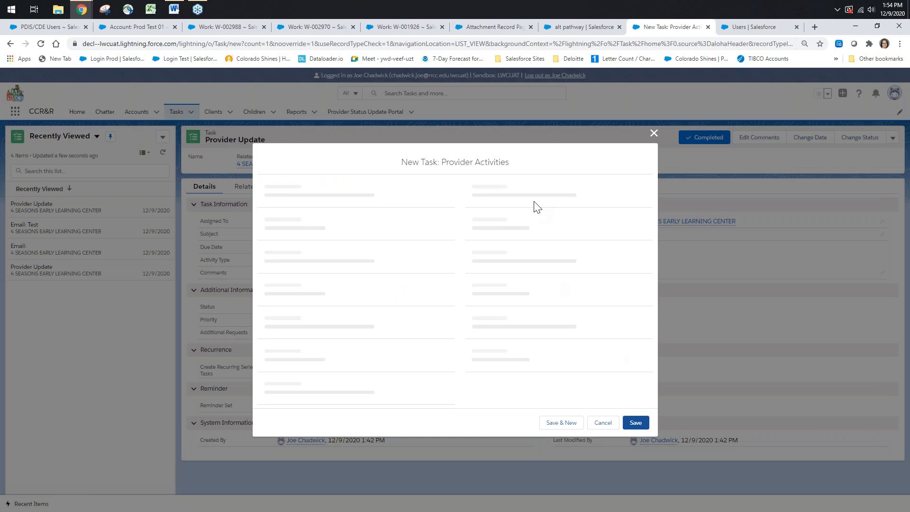
{"action": "left_click", "coordinate": [572, 149]}
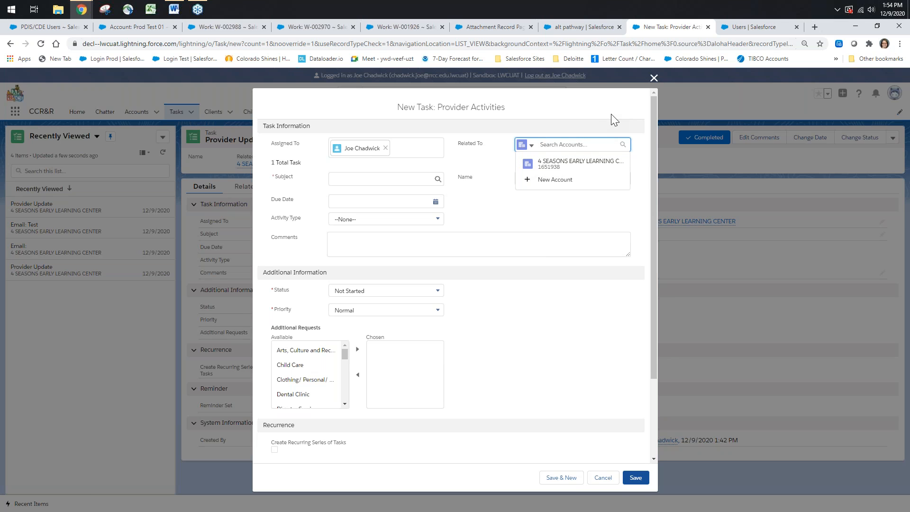
{"action": "left_click", "coordinate": [571, 105]}
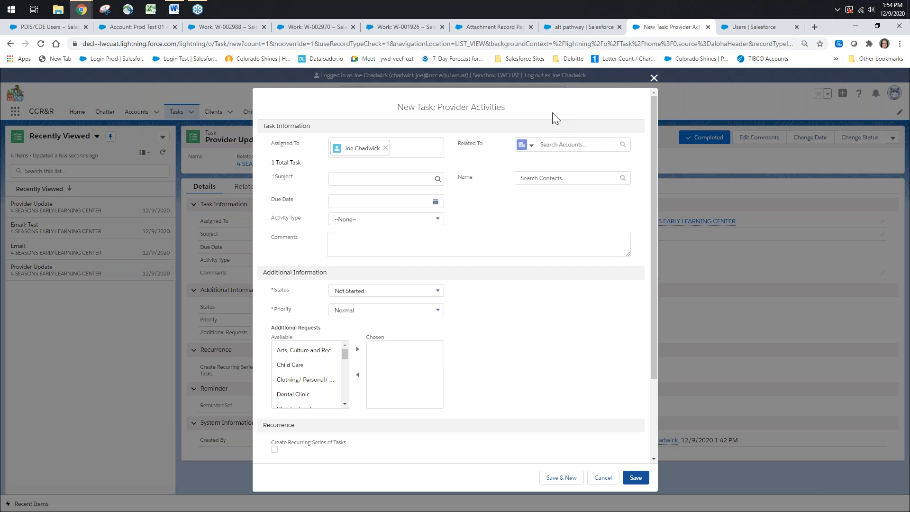
{"action": "left_click", "coordinate": [654, 79]}
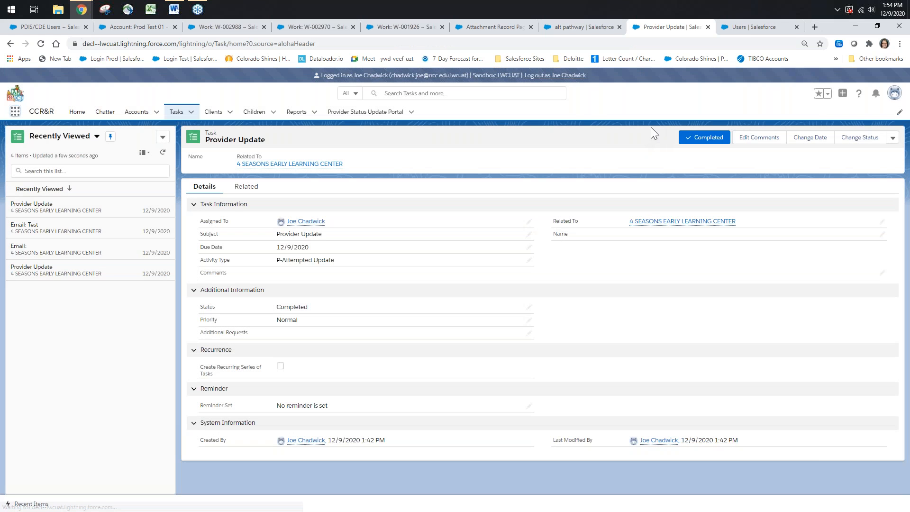